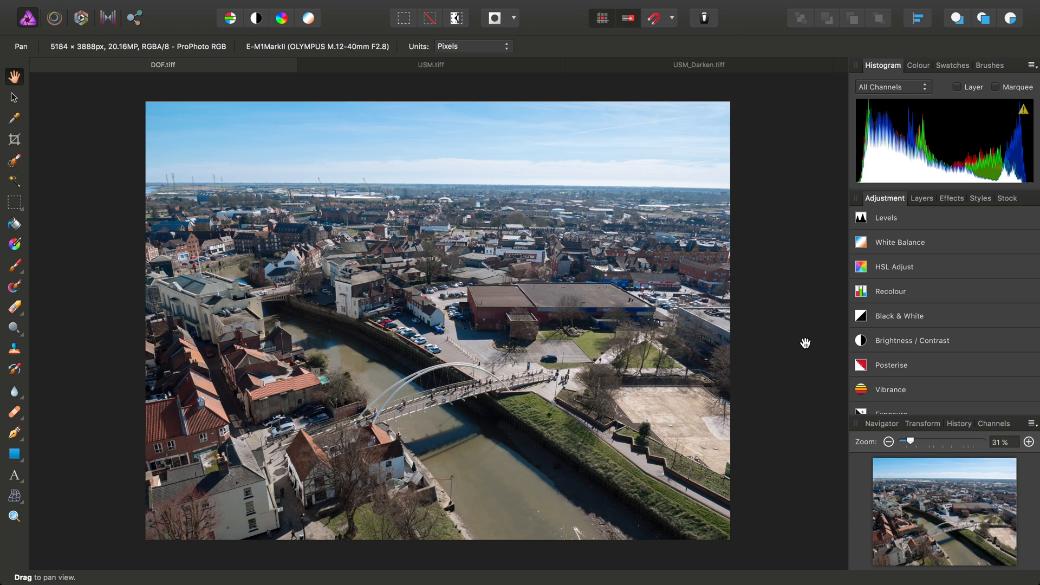
# - Show the Layers panel listing the aerial town photo's Background layer
pyautogui.click(922, 199)
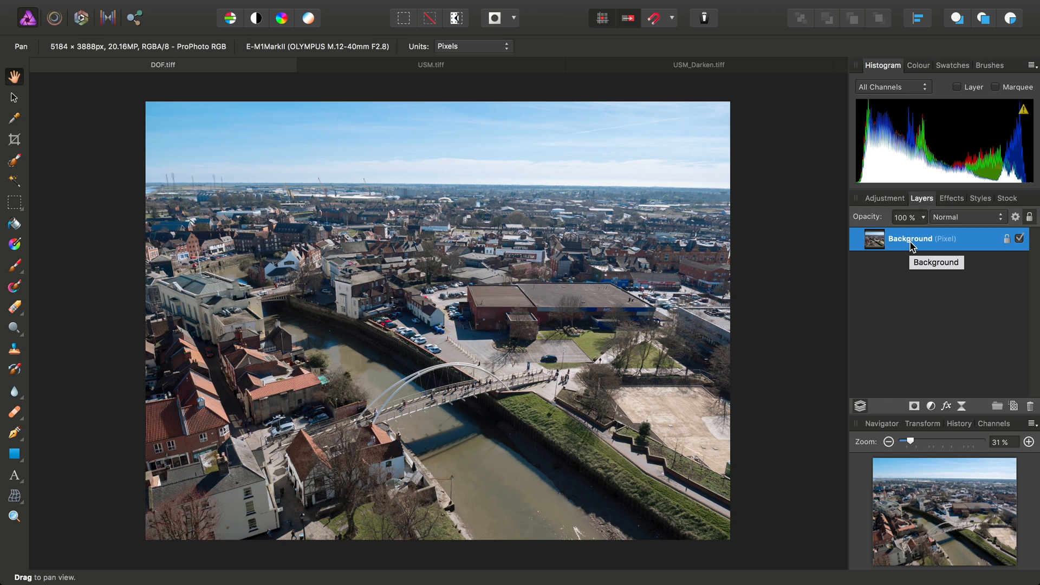
# - Add a live Depth of Field filter layer and switch its mode to Tilt Shift
pyautogui.click(289, 8)
pyautogui.moveTo(333, 144)
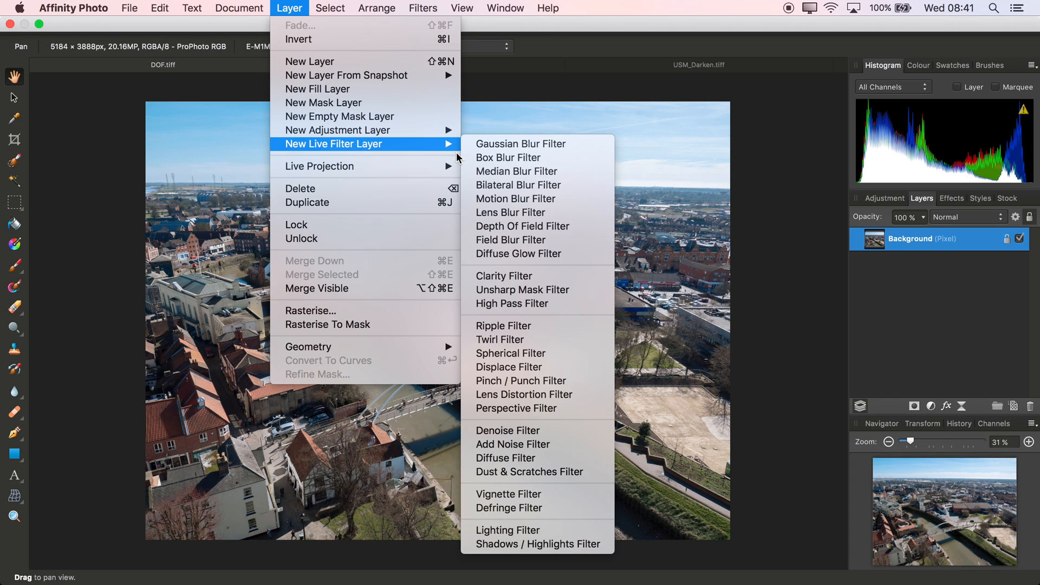
pyautogui.click(543, 232)
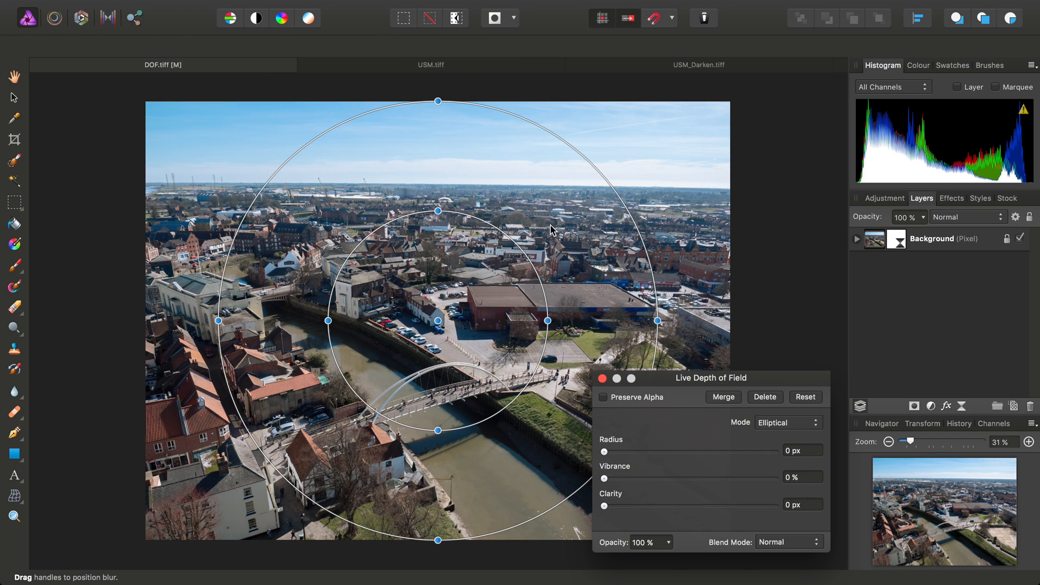
pyautogui.moveTo(722, 379)
pyautogui.mouseDown()
pyautogui.moveTo(755, 115)
pyautogui.moveTo(795, 72)
pyautogui.mouseUp()
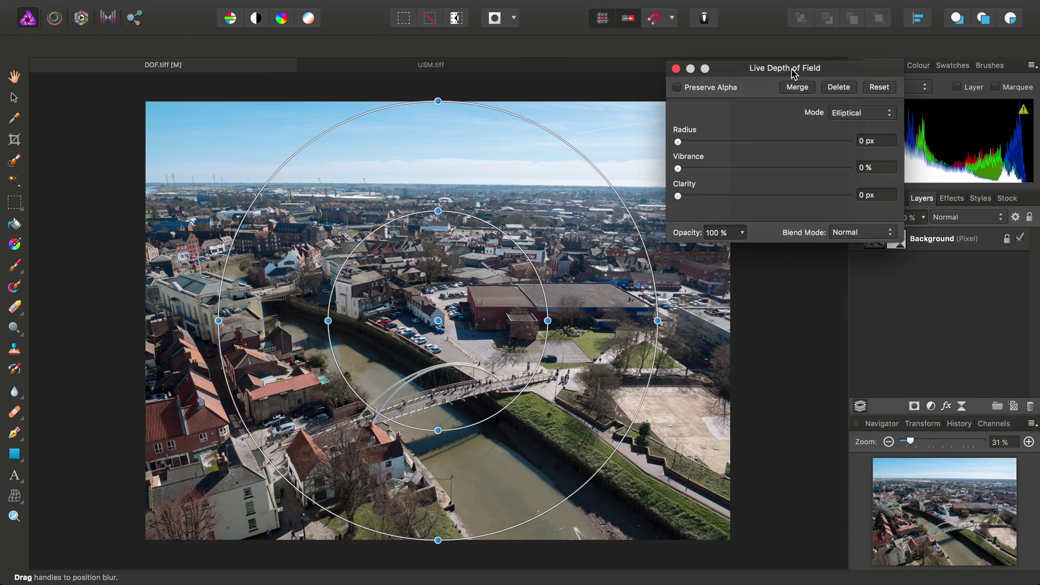
pyautogui.click(861, 113)
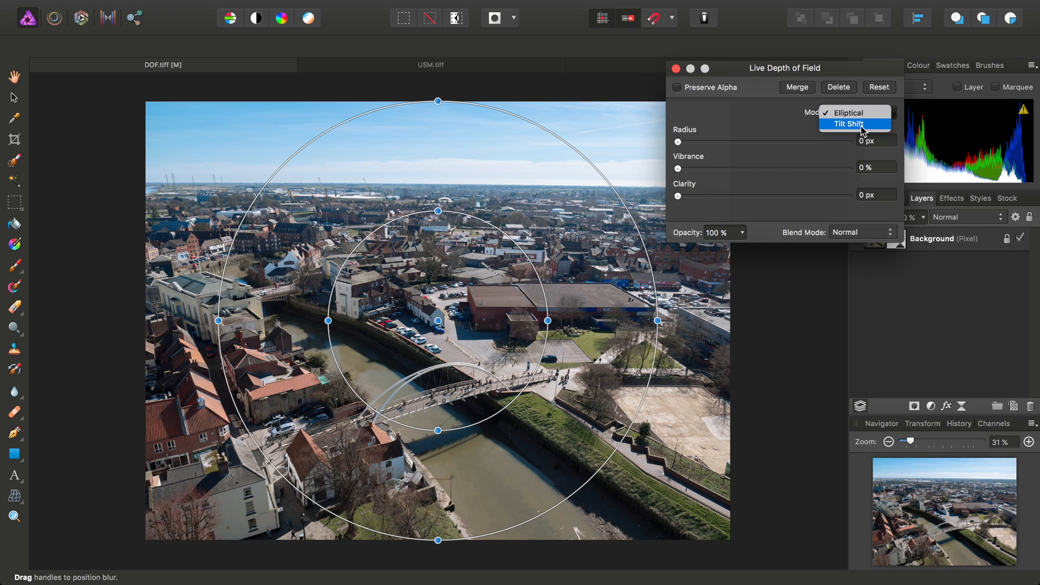
pyautogui.click(861, 125)
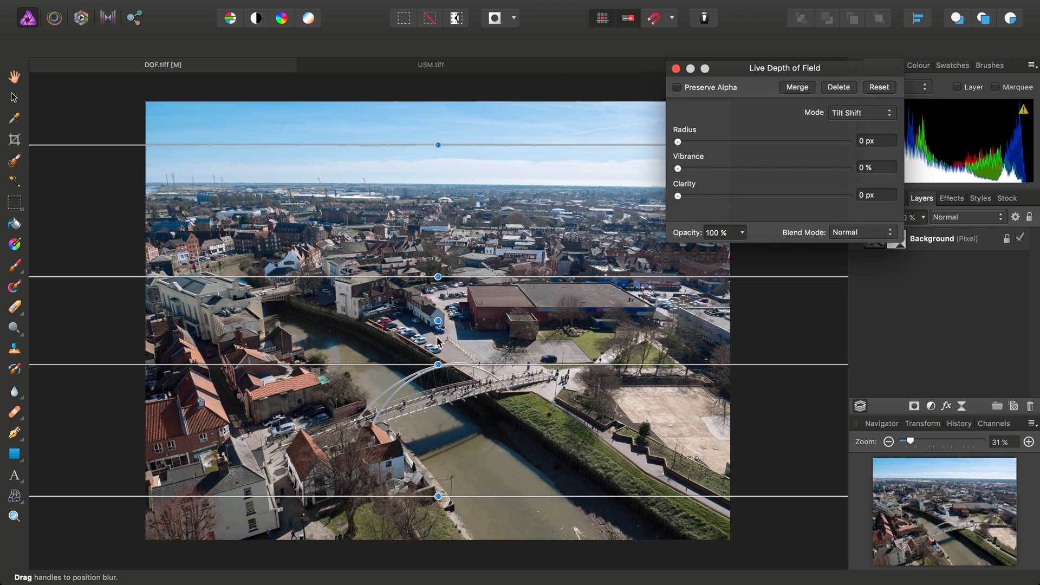
# - Position the focus band lower, tilt it diagonally across the town and raise the blur radius
pyautogui.moveTo(438, 323); pyautogui.dragTo(444, 397)
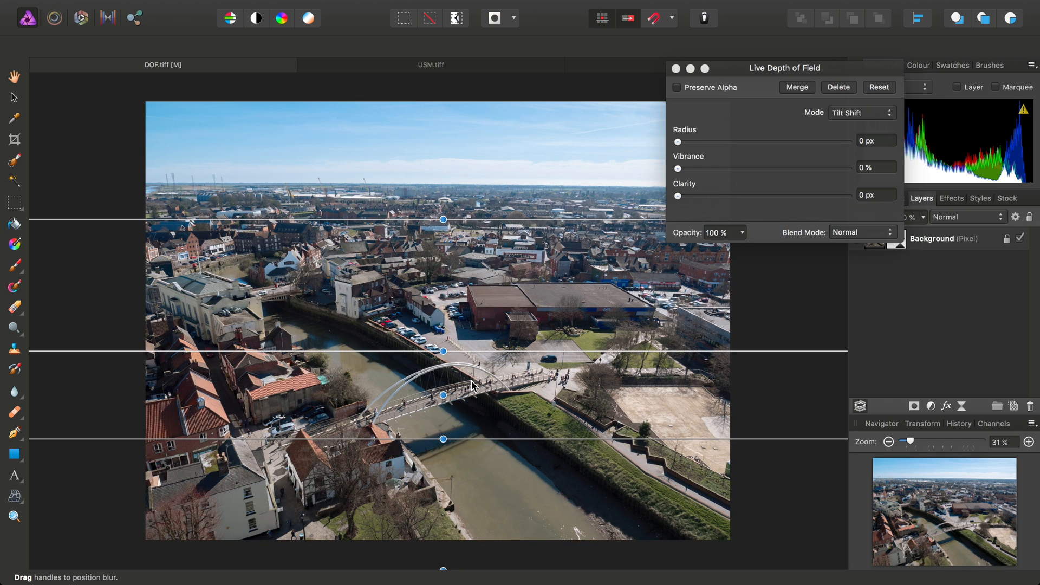
pyautogui.moveTo(443, 219); pyautogui.dragTo(401, 221)
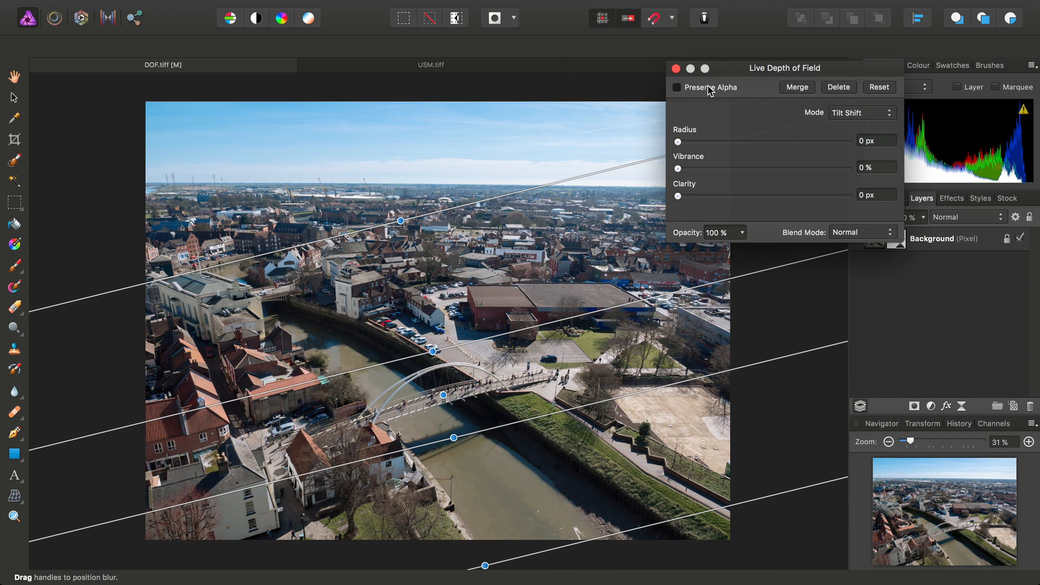
pyautogui.moveTo(679, 142); pyautogui.dragTo(847, 142)
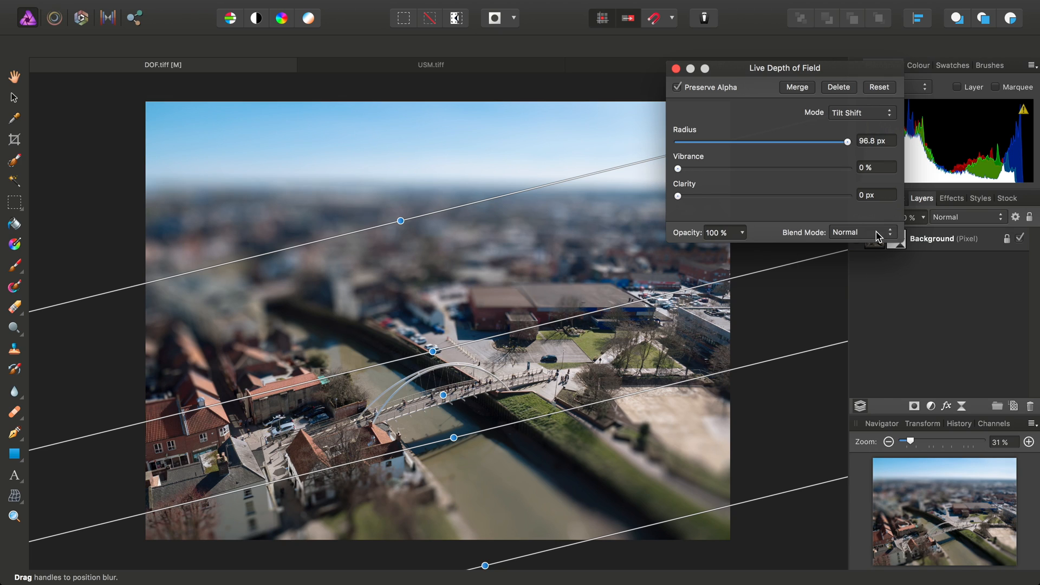
# - Select the Depth of Field Blur filter under Background and toggle it off and on to compare
pyautogui.click(677, 68)
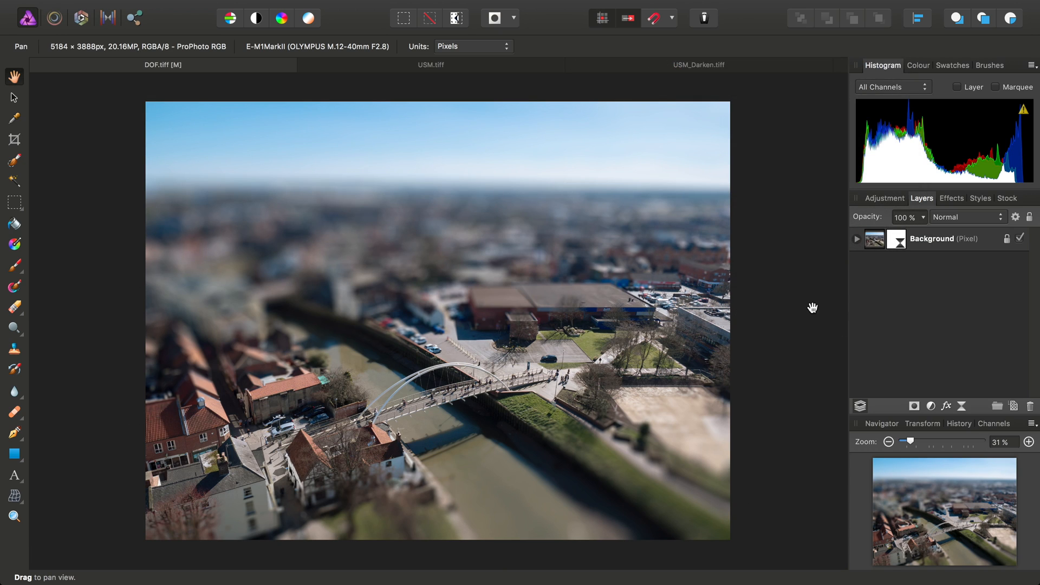
pyautogui.click(857, 239)
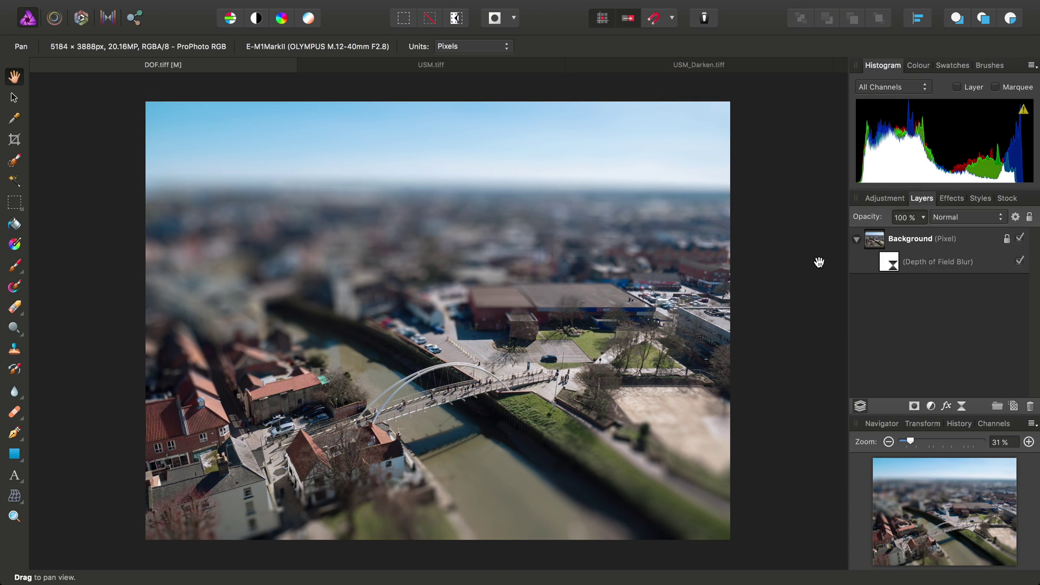
pyautogui.click(893, 266)
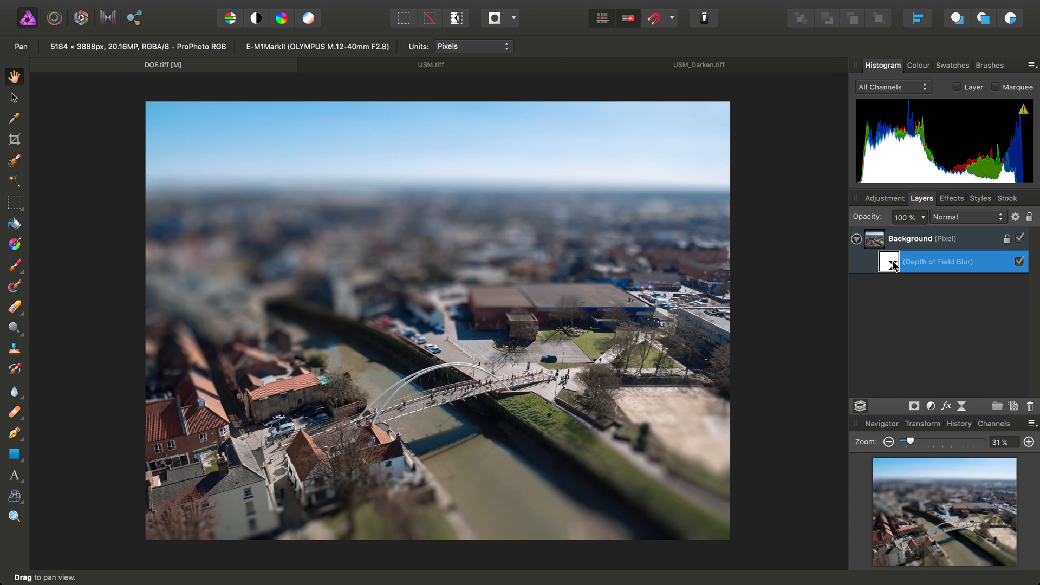
pyautogui.click(1019, 262)
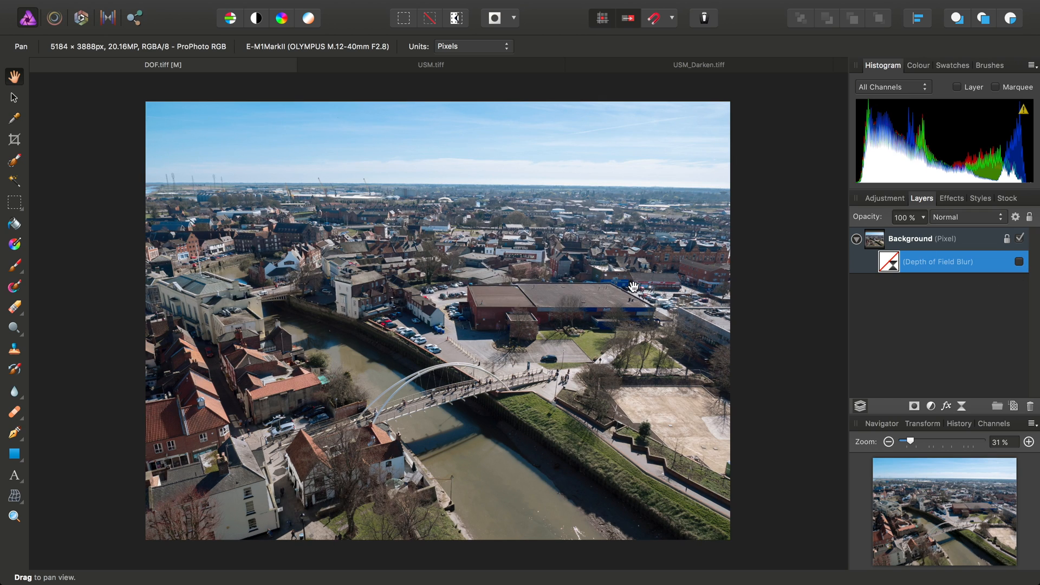
pyautogui.click(1019, 262)
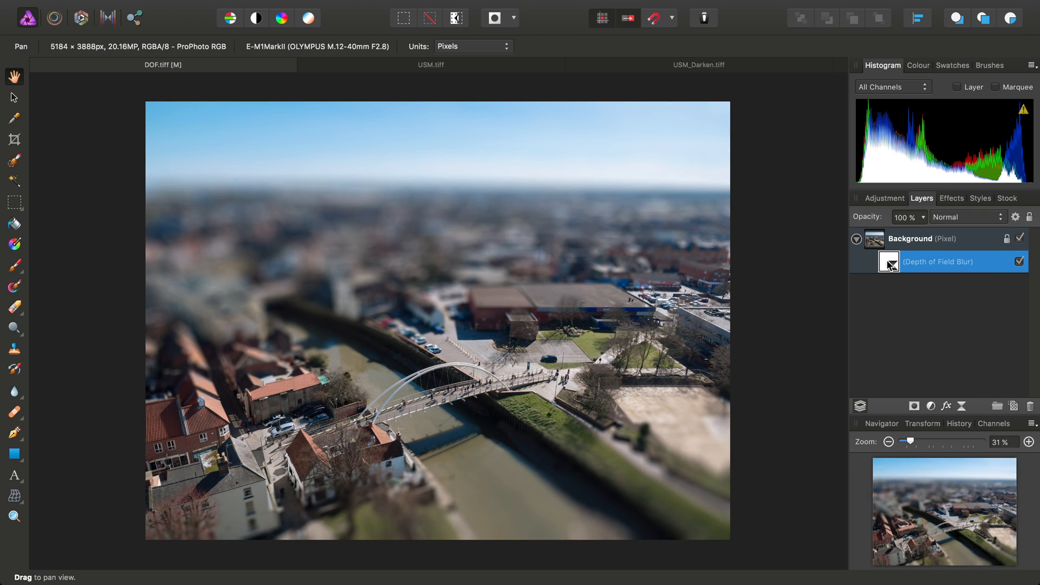
# - Try smaller and maximum radius with vibrance, then delete the depth-of-field blur filter
pyautogui.doubleClick(892, 265)
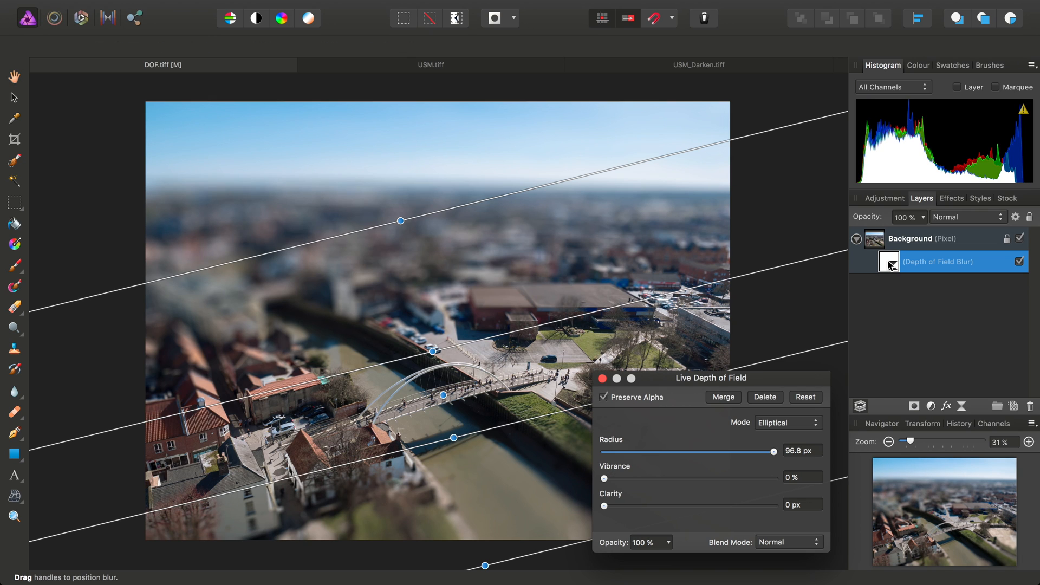
pyautogui.moveTo(723, 378); pyautogui.dragTo(861, 160)
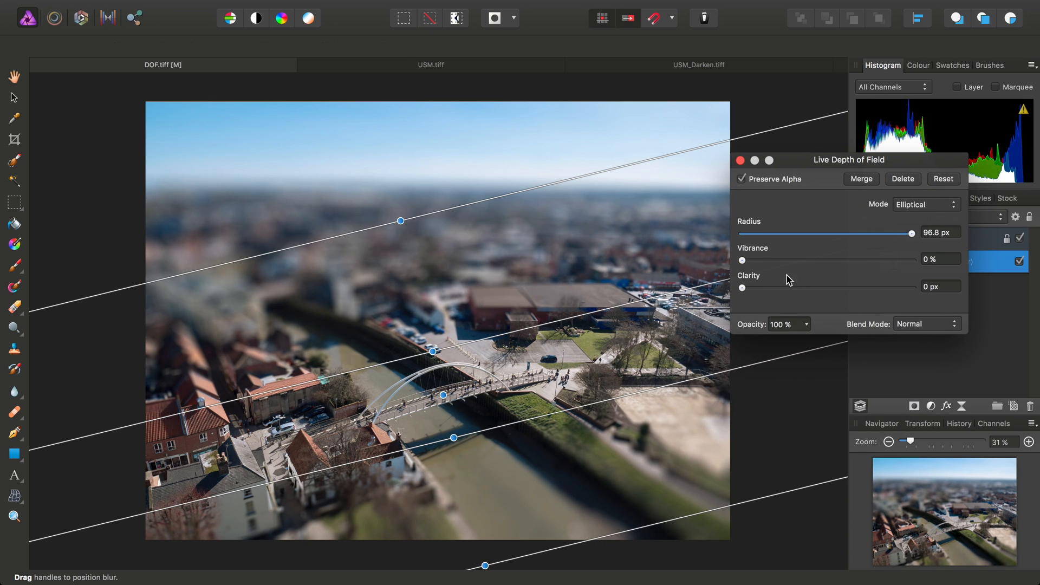
pyautogui.moveTo(912, 233)
pyautogui.mouseDown()
pyautogui.moveTo(793, 233)
pyautogui.moveTo(913, 234)
pyautogui.mouseUp()
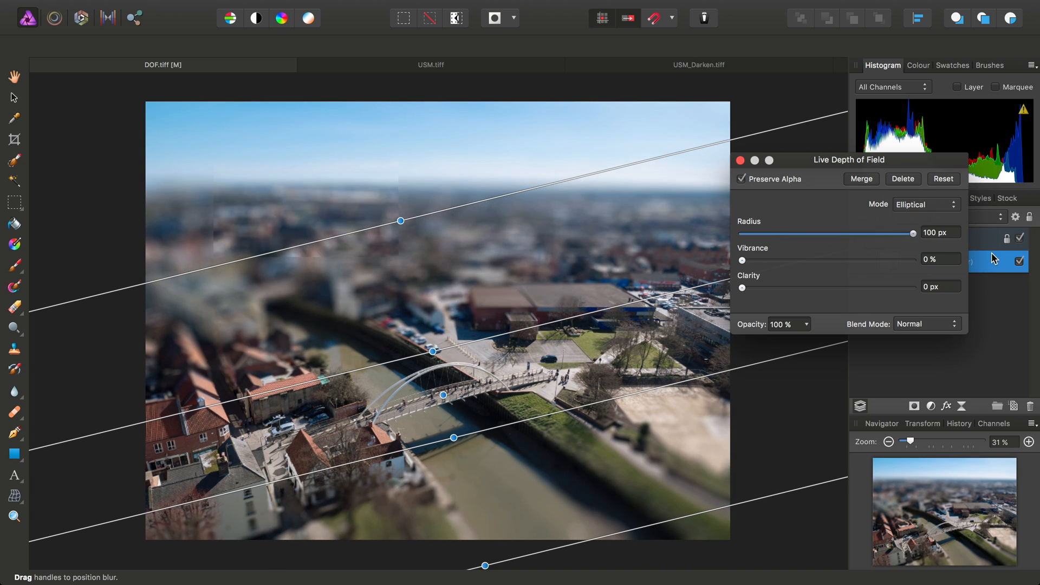
pyautogui.moveTo(741, 260); pyautogui.dragTo(913, 260)
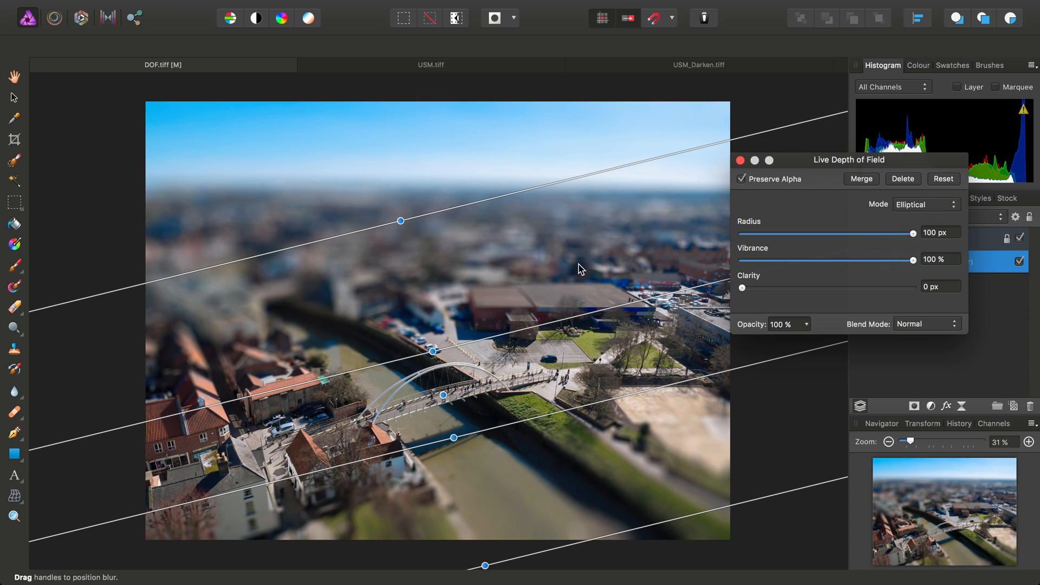
pyautogui.click(902, 179)
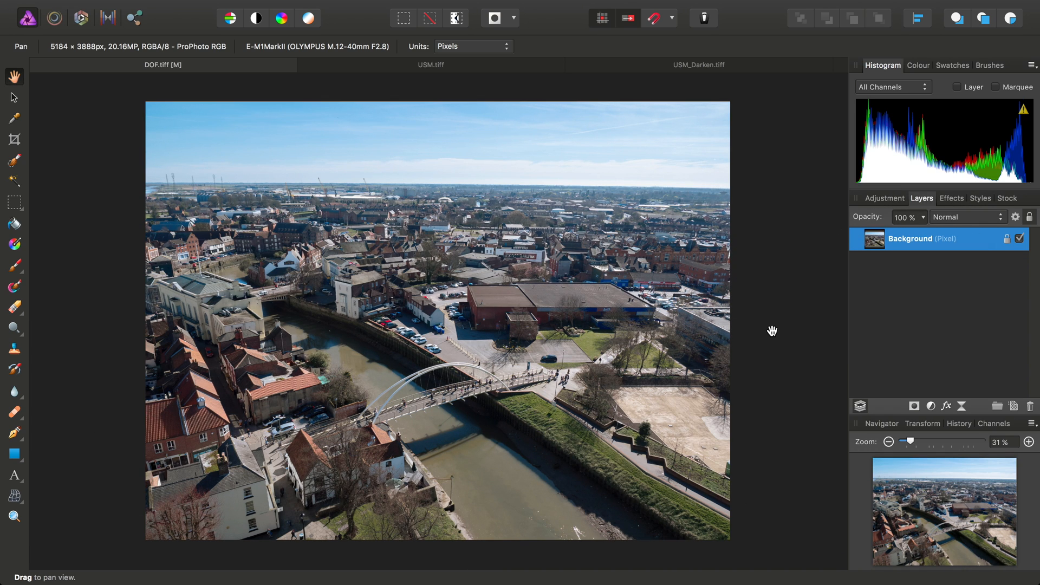
# - Add a live Unsharp Mask filter layer to the USM.tiff brick tower photo
pyautogui.click(437, 66)
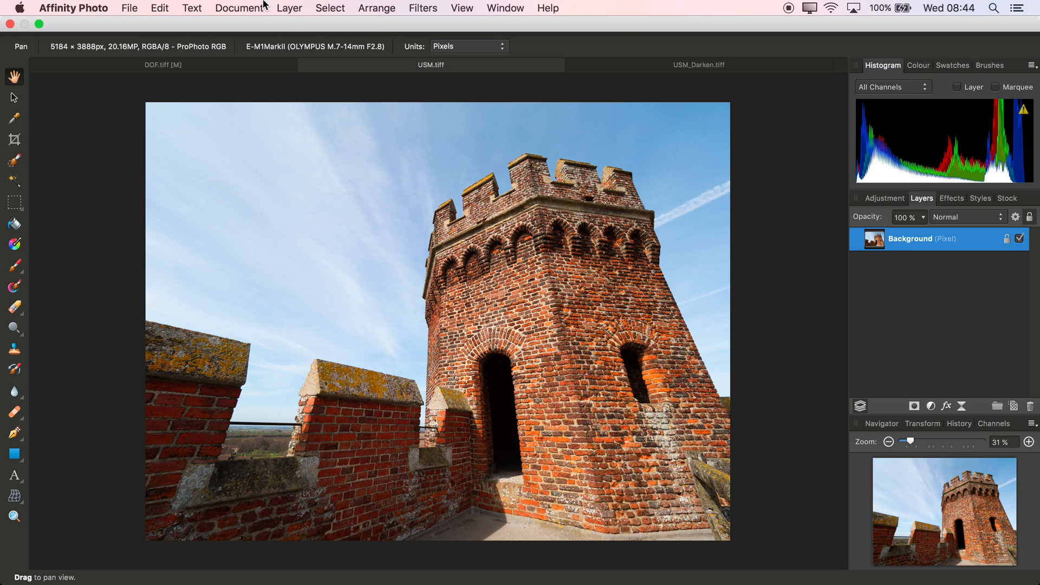
pyautogui.click(289, 7)
pyautogui.moveTo(335, 144)
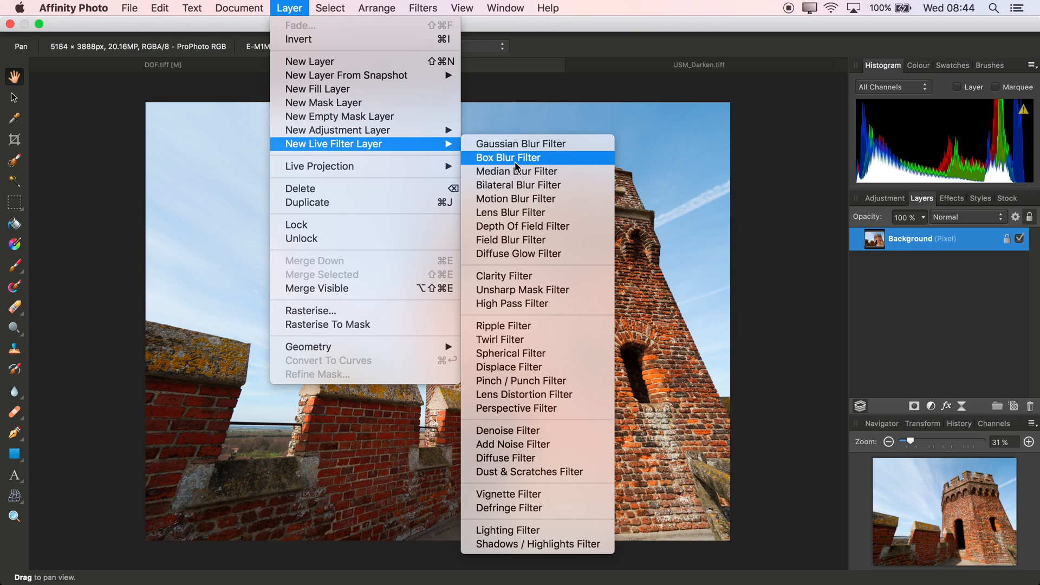
pyautogui.click(526, 290)
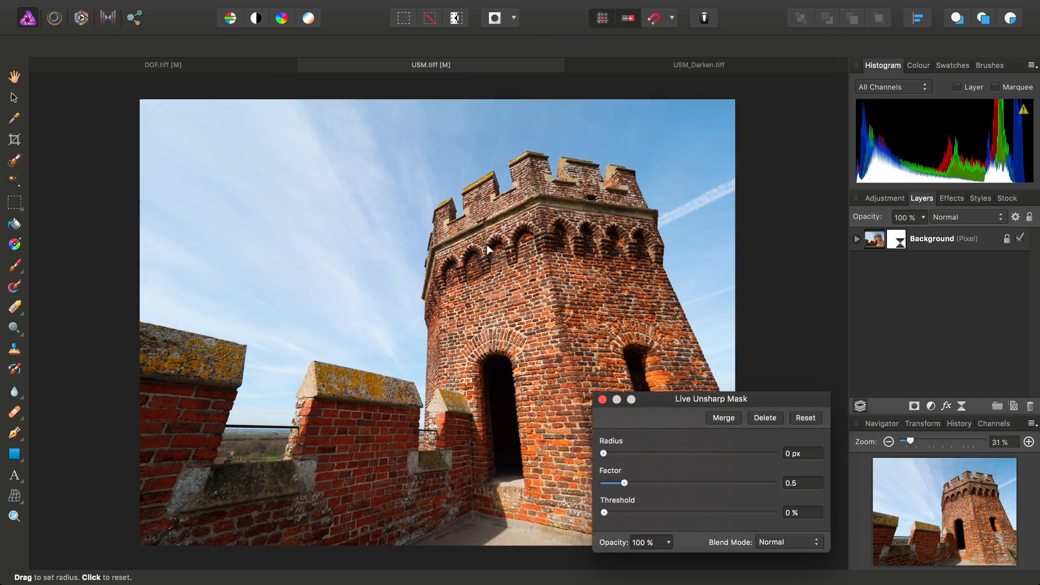
pyautogui.scroll(3, 531, 276)
pyautogui.scroll(3, 496, 260)
pyautogui.scroll(2, 488, 249)
pyautogui.scroll(3, 489, 249)
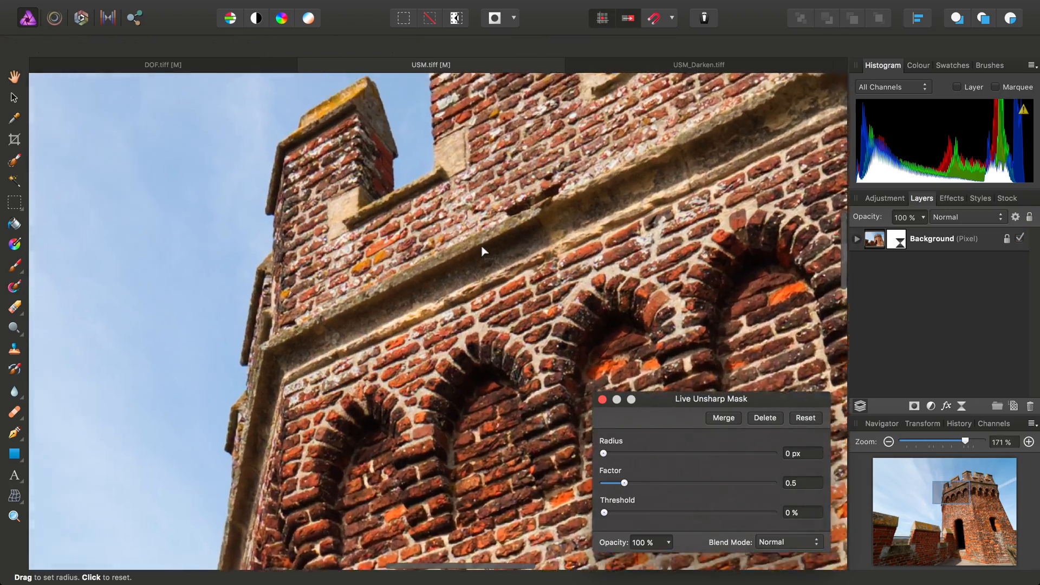
pyautogui.scroll(2, 489, 250)
pyautogui.moveTo(488, 249); pyautogui.dragTo(488, 325)
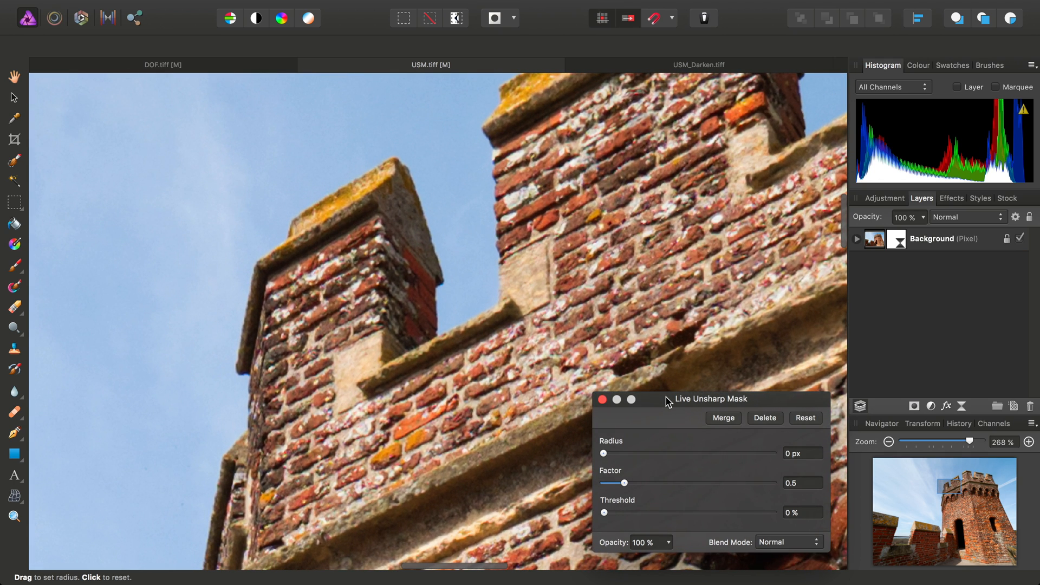
pyautogui.moveTo(663, 399); pyautogui.dragTo(671, 212)
# - Give the unsharp mask a 1.5 px radius and a factor of 3
pyautogui.click(809, 267)
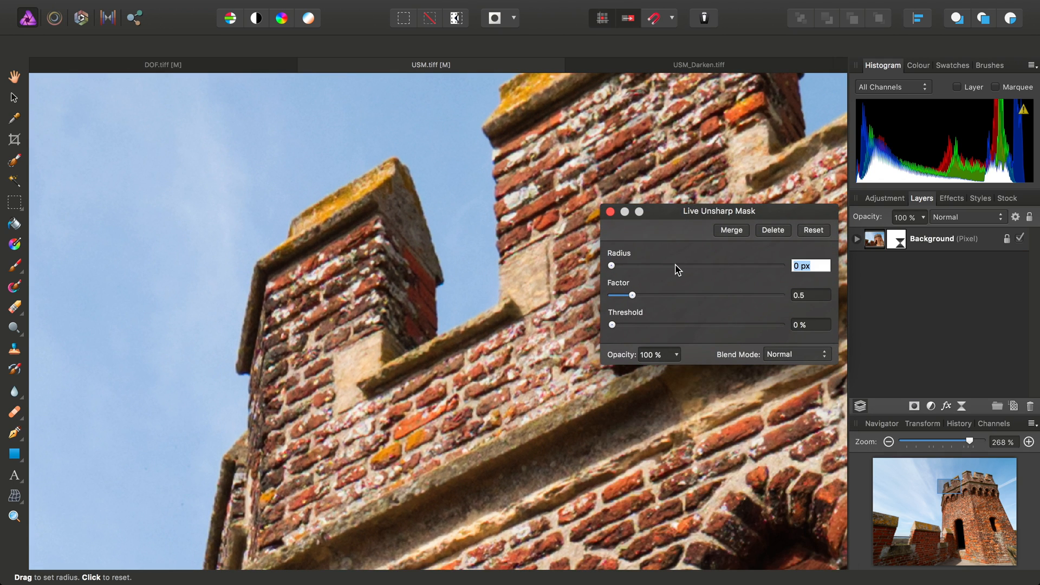
pyautogui.write('1.5')
pyautogui.press('Return')
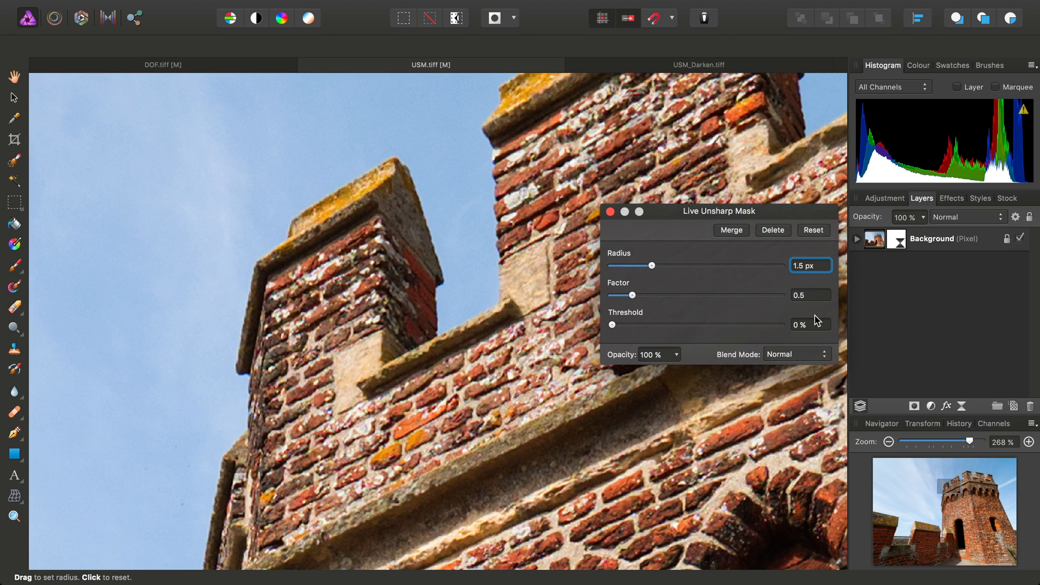
pyautogui.click(819, 294)
pyautogui.write('3')
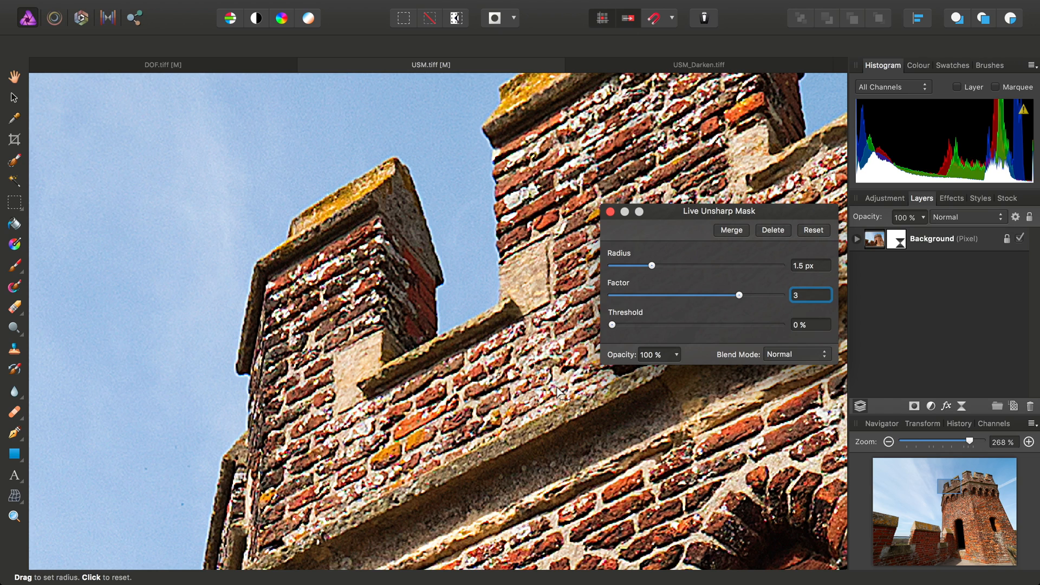
# - Invert the Unsharp Mask filter layer so its sharpening is hidden everywhere
pyautogui.click(610, 212)
pyautogui.scroll(-1, 438, 289)
pyautogui.scroll(-3, 440, 289)
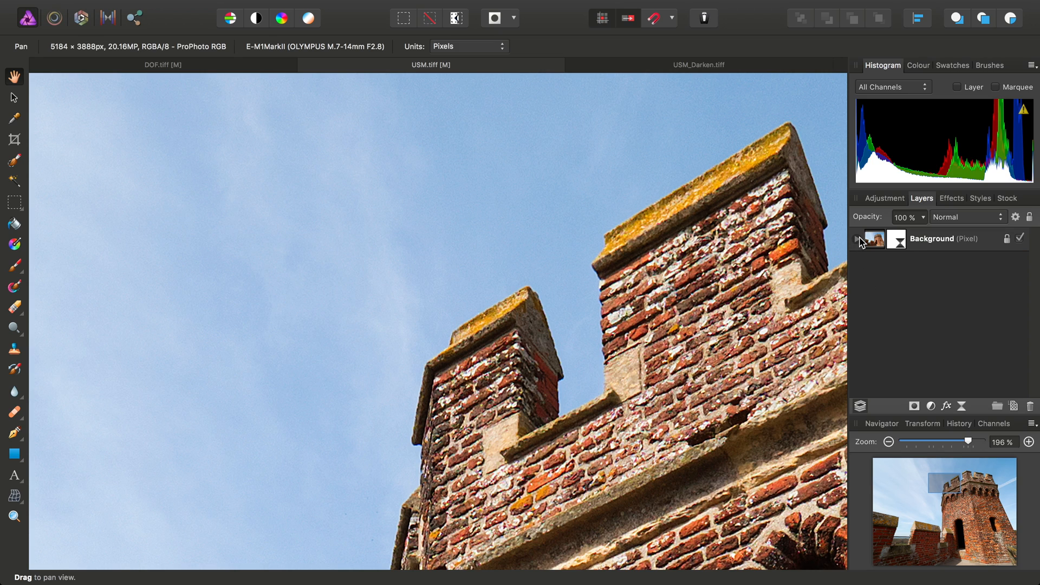
pyautogui.click(857, 239)
pyautogui.click(898, 264)
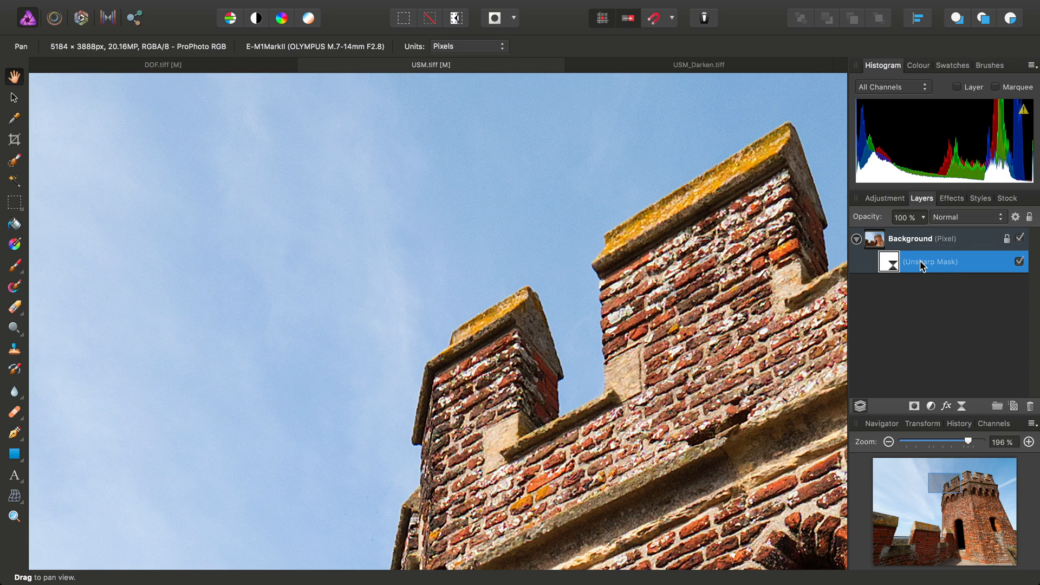
pyautogui.moveTo(325, 3)
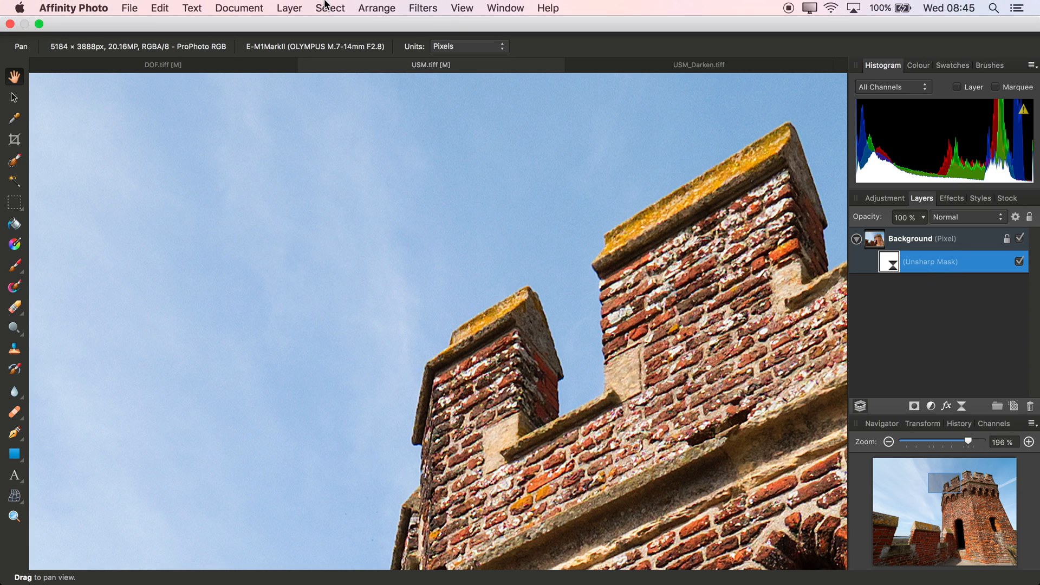
pyautogui.click(289, 8)
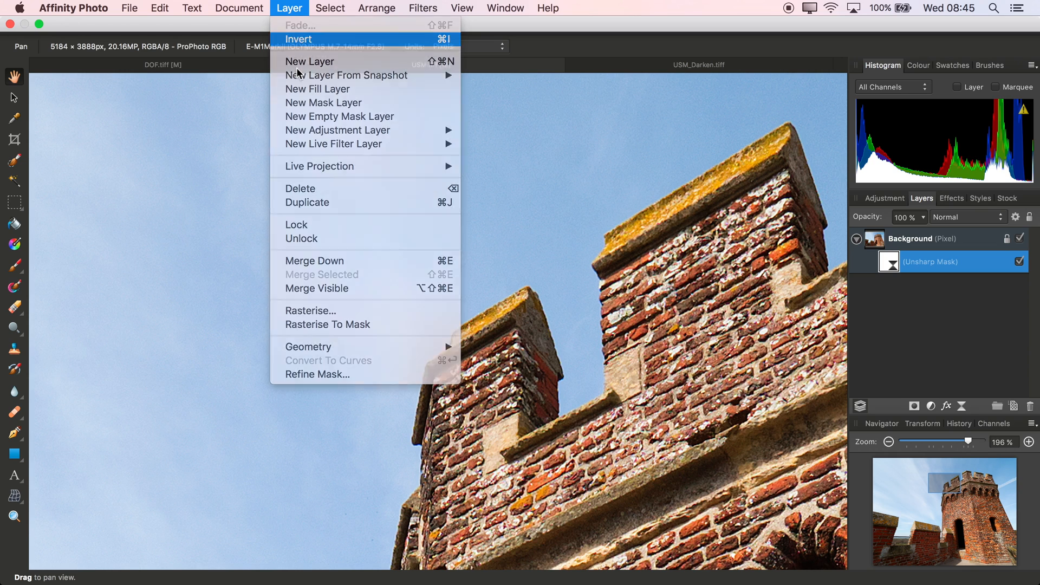
pyautogui.click(297, 39)
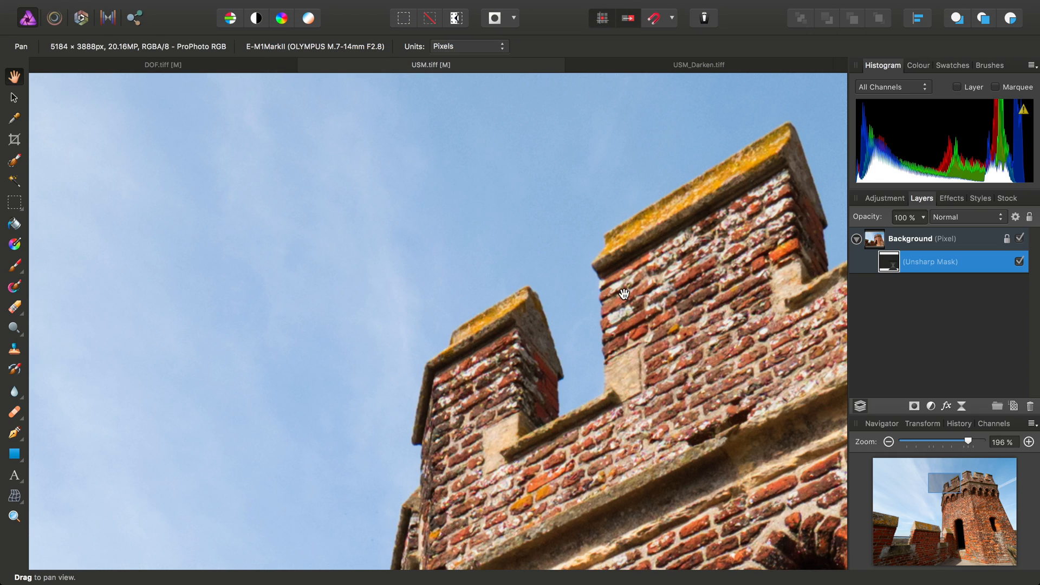
# - Pan across the battlements and brick arches to inspect the unsharpened tower
pyautogui.moveTo(631, 276); pyautogui.dragTo(673, 242)
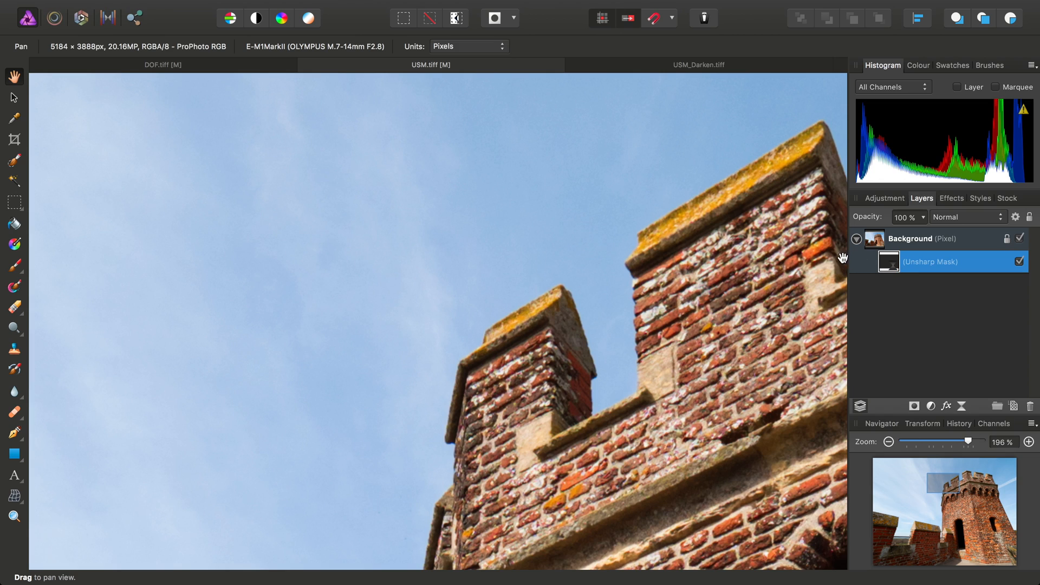
pyautogui.moveTo(813, 456); pyautogui.dragTo(657, 268)
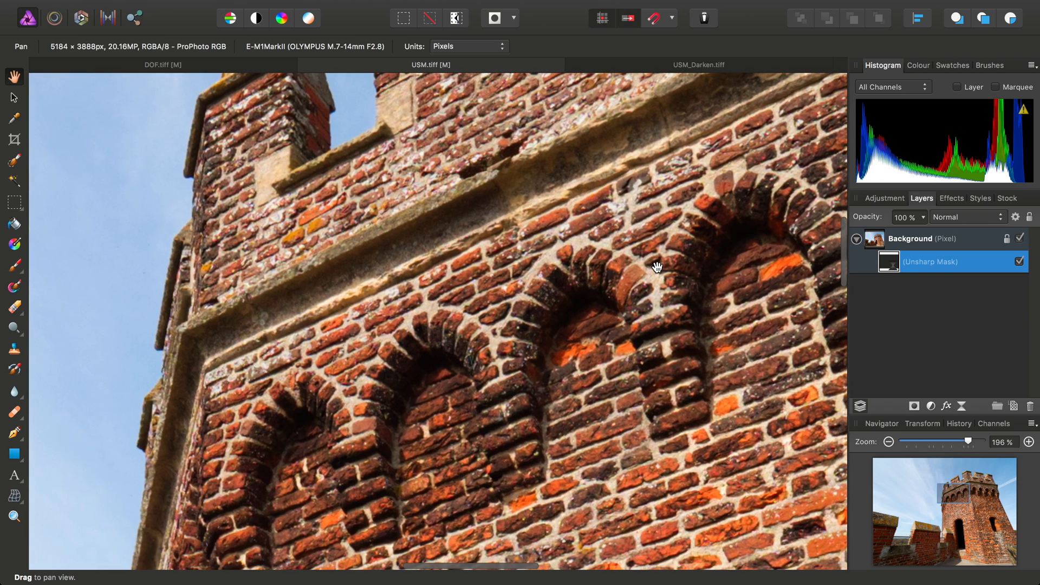
pyautogui.scroll(8, 657, 268)
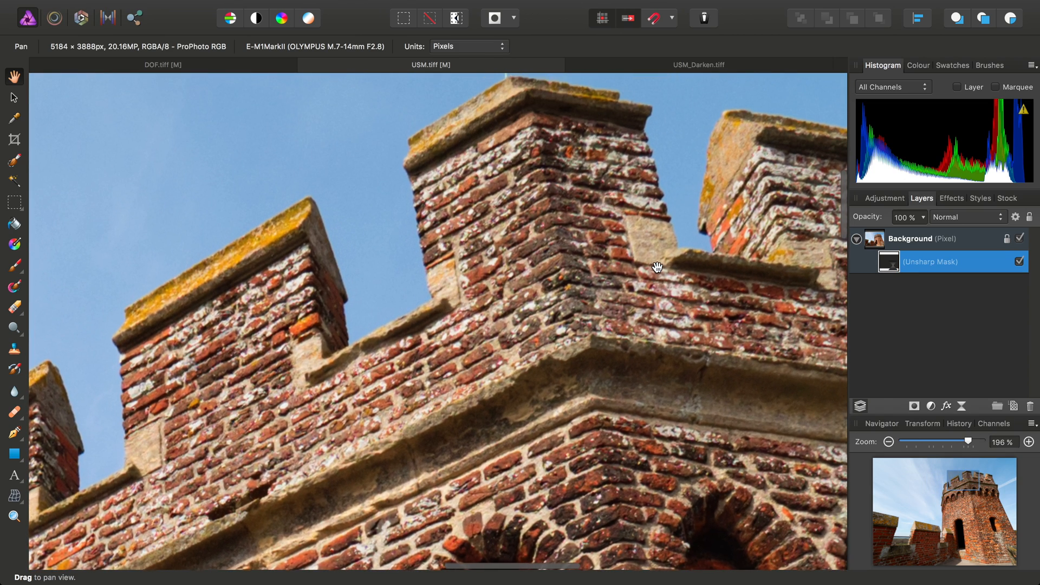
# - Ready a Paint Brush with 0% hardness, 330 px width and white colour
pyautogui.click(15, 265)
pyautogui.click(63, 271)
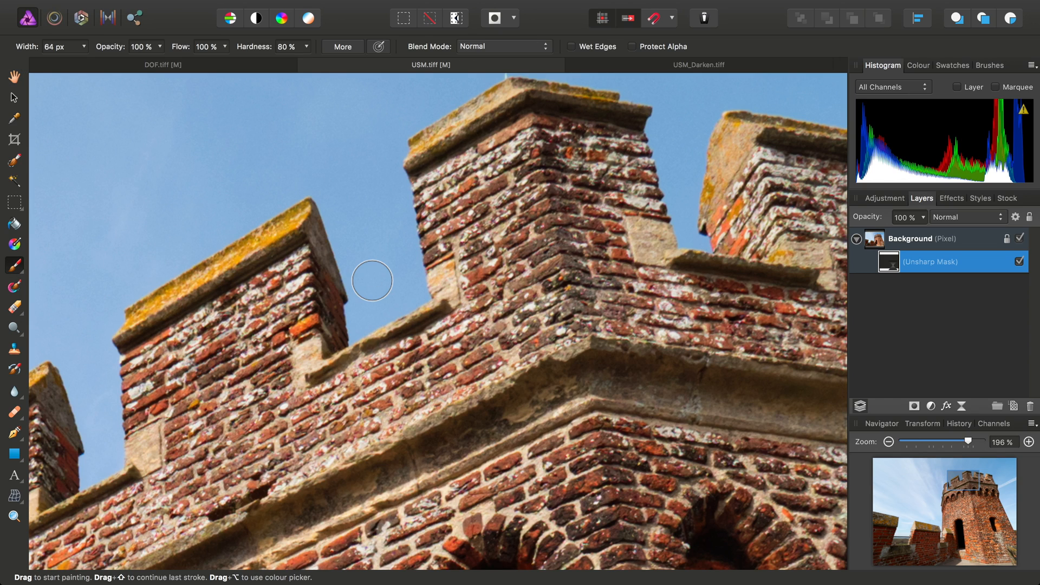
pyautogui.click(306, 46)
pyautogui.moveTo(307, 65); pyautogui.dragTo(210, 65)
pyautogui.click(225, 123)
pyautogui.click(84, 46)
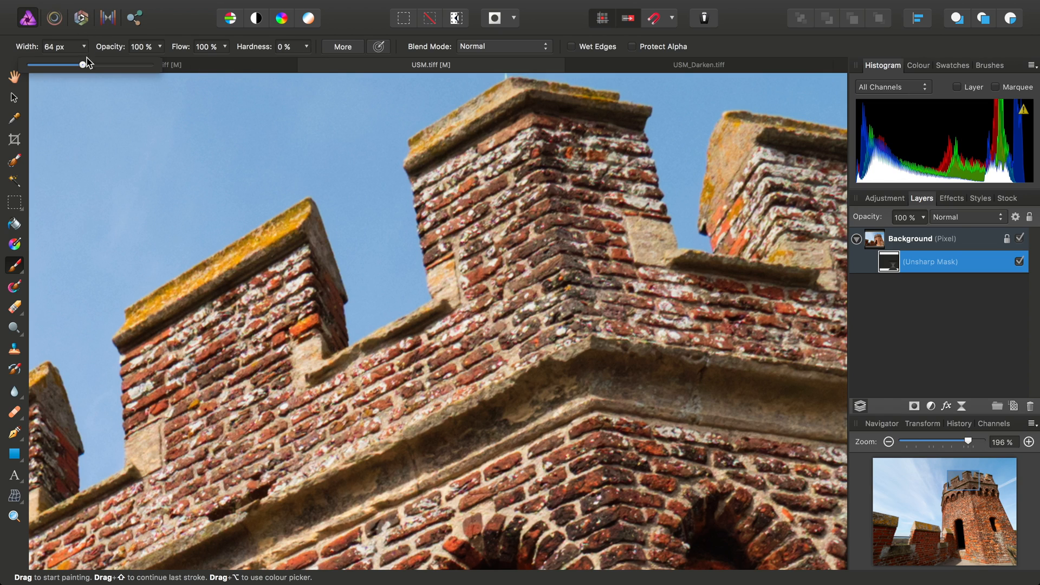
pyautogui.moveTo(82, 65); pyautogui.dragTo(116, 65)
pyautogui.click(105, 122)
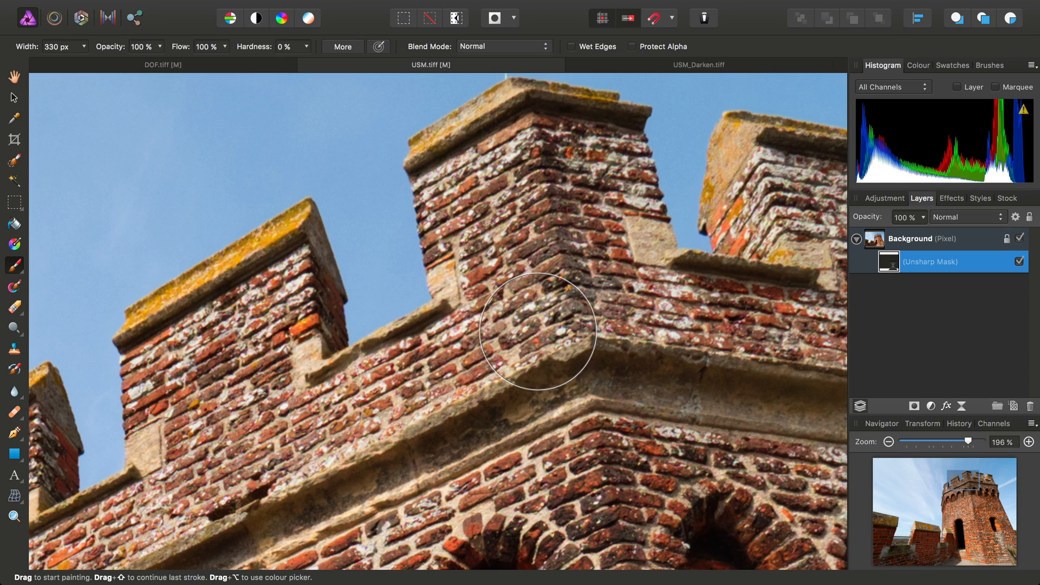
pyautogui.scroll(-3, 539, 334)
pyautogui.scroll(-2, 539, 333)
pyautogui.scroll(-2, 539, 333)
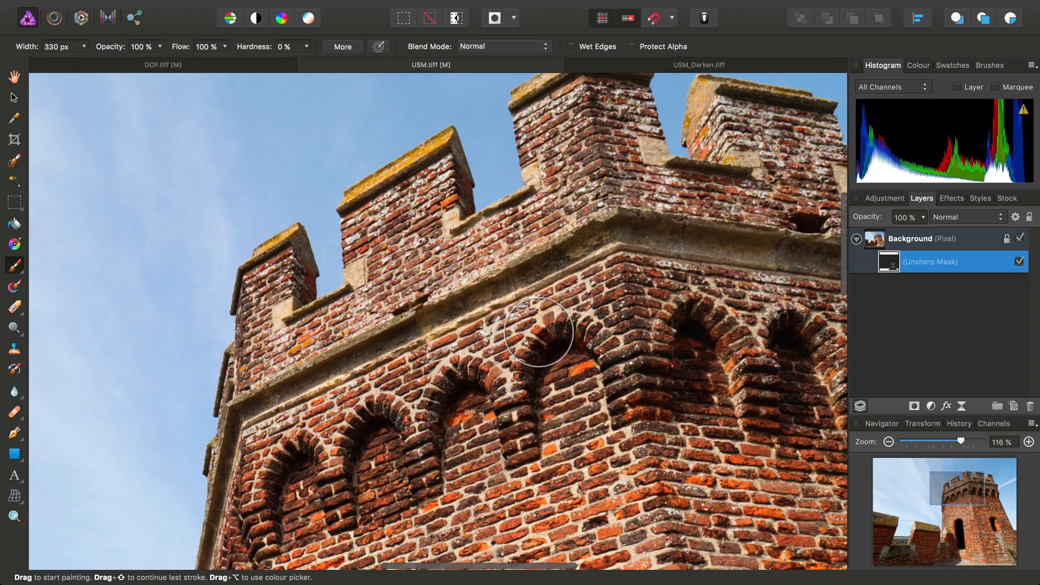
pyautogui.click(918, 65)
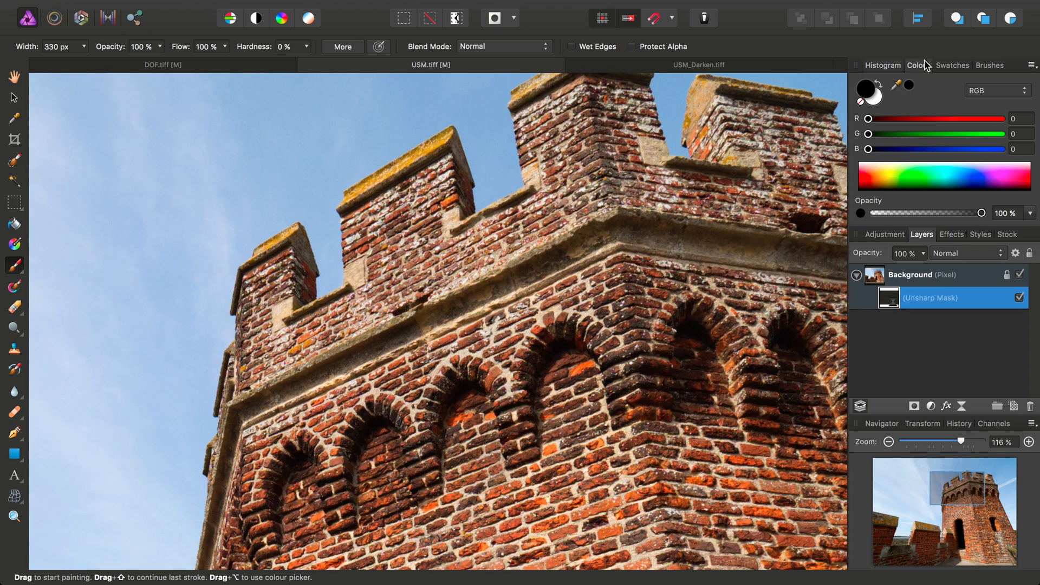
pyautogui.click(874, 99)
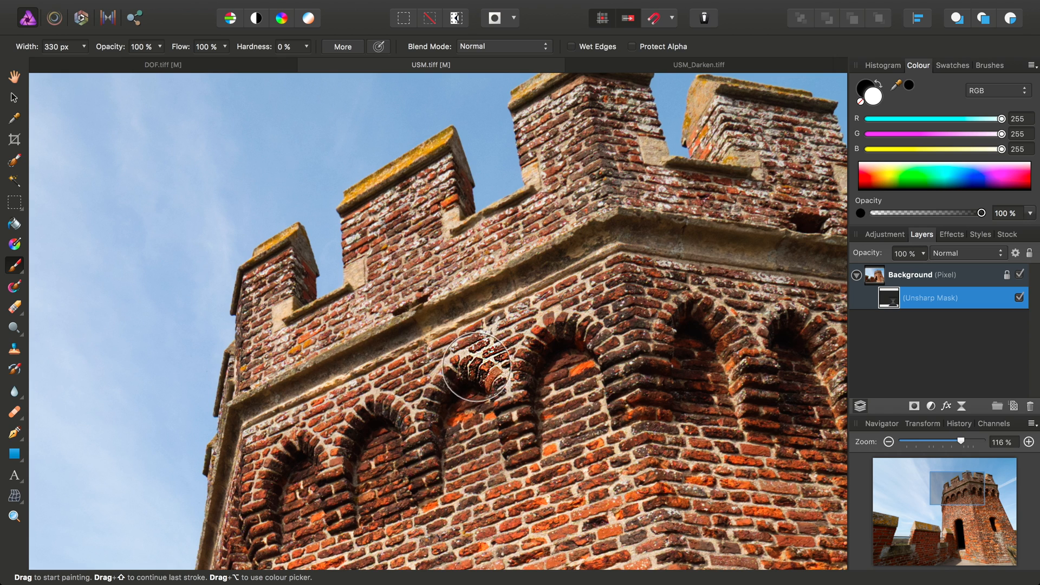
# - Brush sharpening back onto the parapet, arches and tower wall bricks
pyautogui.moveTo(478, 258)
pyautogui.mouseDown()
pyautogui.moveTo(496, 275)
pyautogui.moveTo(606, 122)
pyautogui.mouseUp()
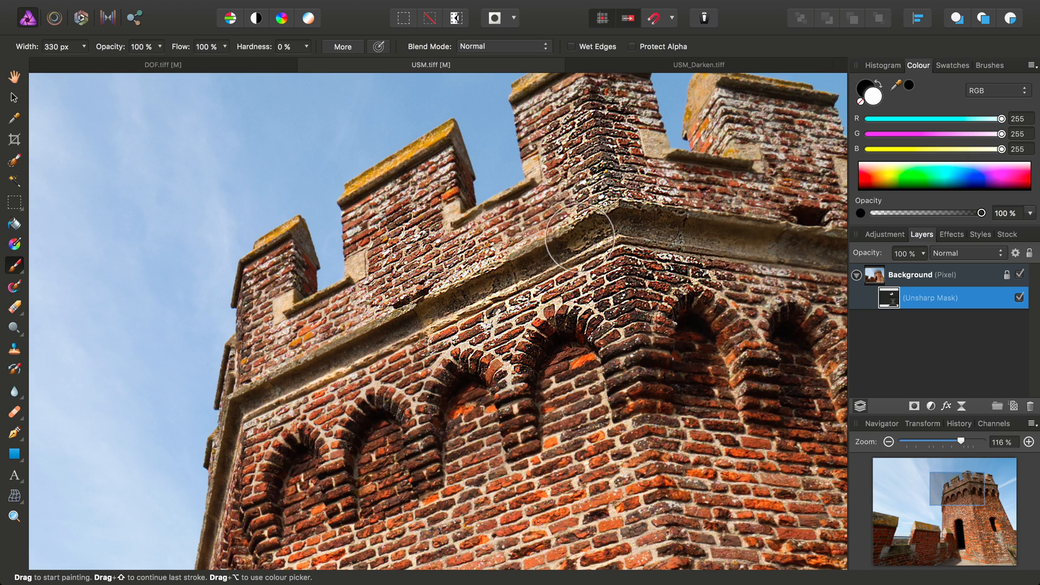
pyautogui.moveTo(311, 449)
pyautogui.mouseDown()
pyautogui.moveTo(488, 358)
pyautogui.moveTo(618, 365)
pyautogui.moveTo(326, 480)
pyautogui.moveTo(591, 357)
pyautogui.mouseUp()
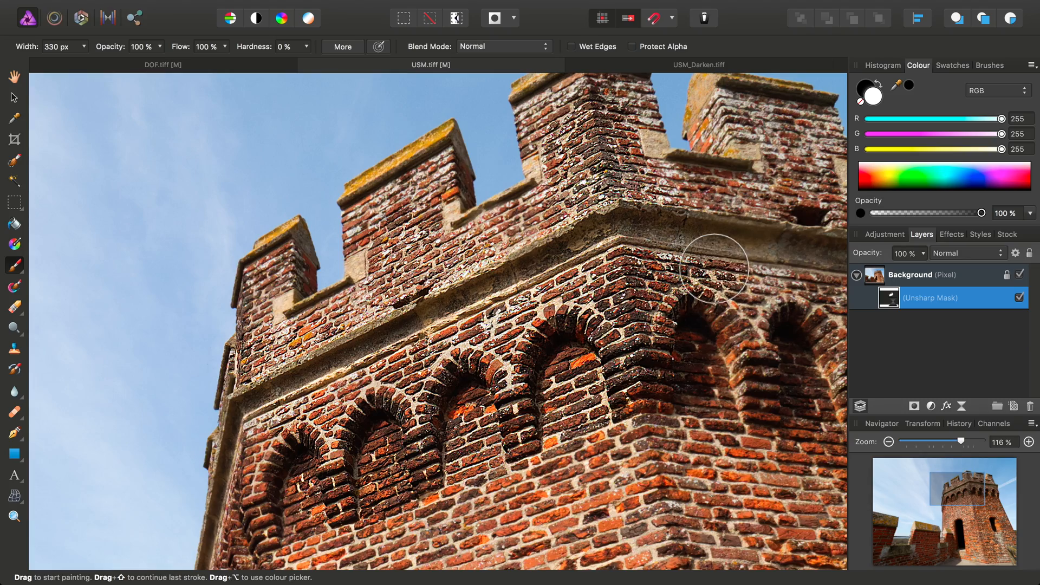
pyautogui.moveTo(707, 268); pyautogui.dragTo(622, 304)
pyautogui.scroll(5, 714, 269)
pyautogui.moveTo(713, 268); pyautogui.dragTo(488, 342)
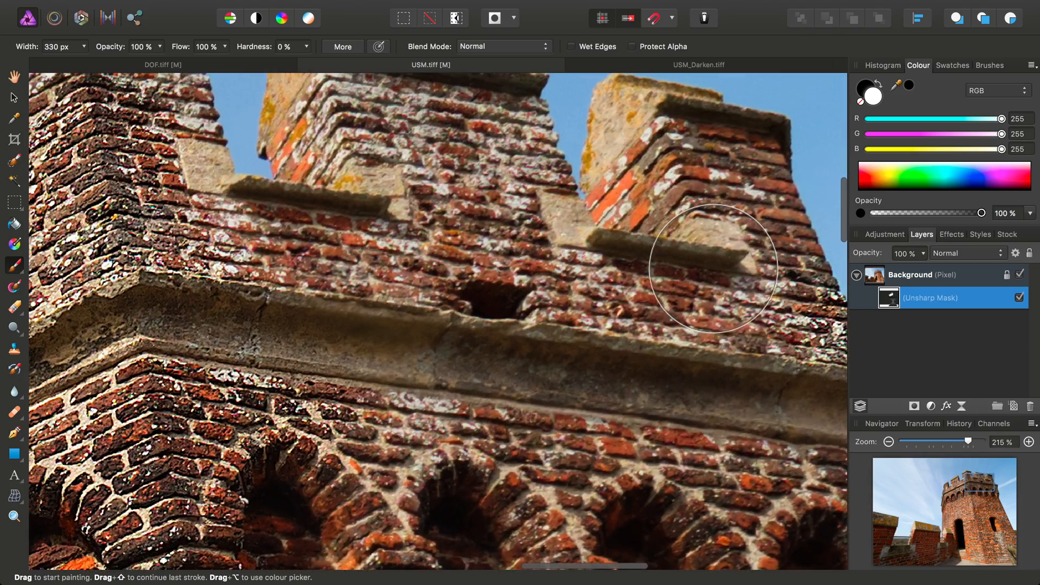
pyautogui.scroll(2, 520, 147)
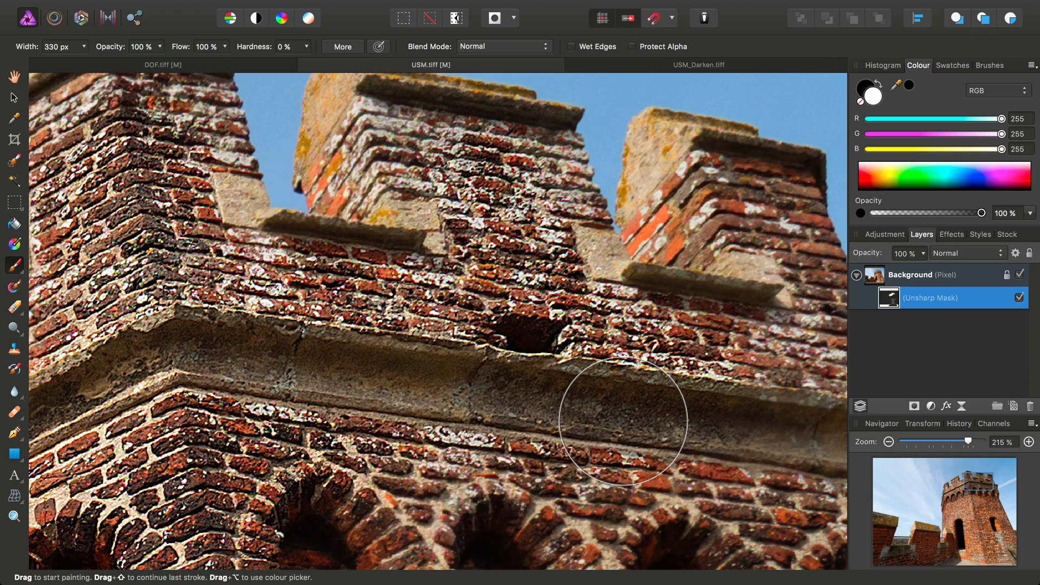
pyautogui.moveTo(465, 396); pyautogui.dragTo(569, 309)
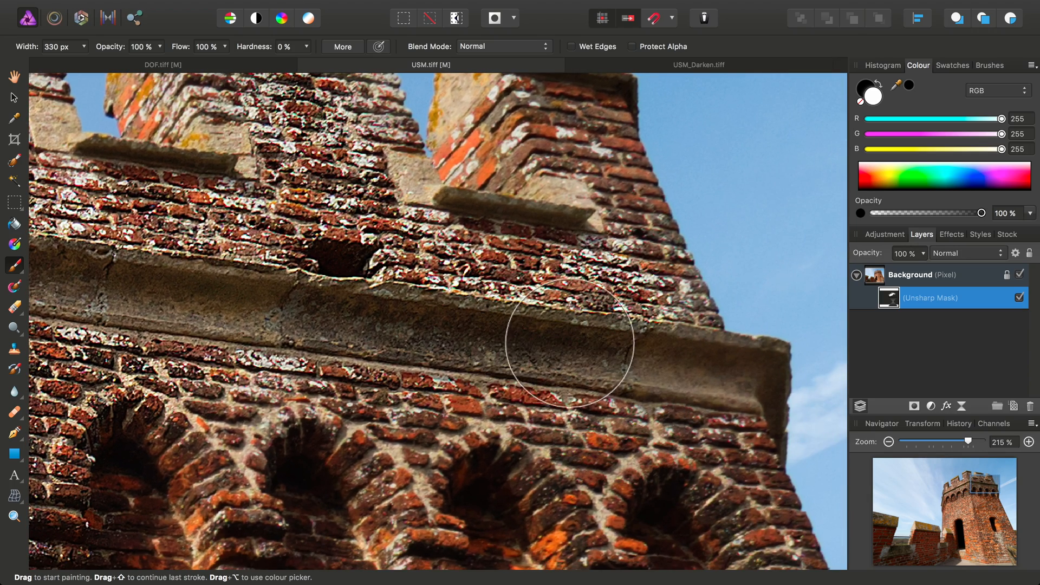
pyautogui.moveTo(585, 366); pyautogui.dragTo(569, 244)
pyautogui.moveTo(426, 364); pyautogui.dragTo(542, 396)
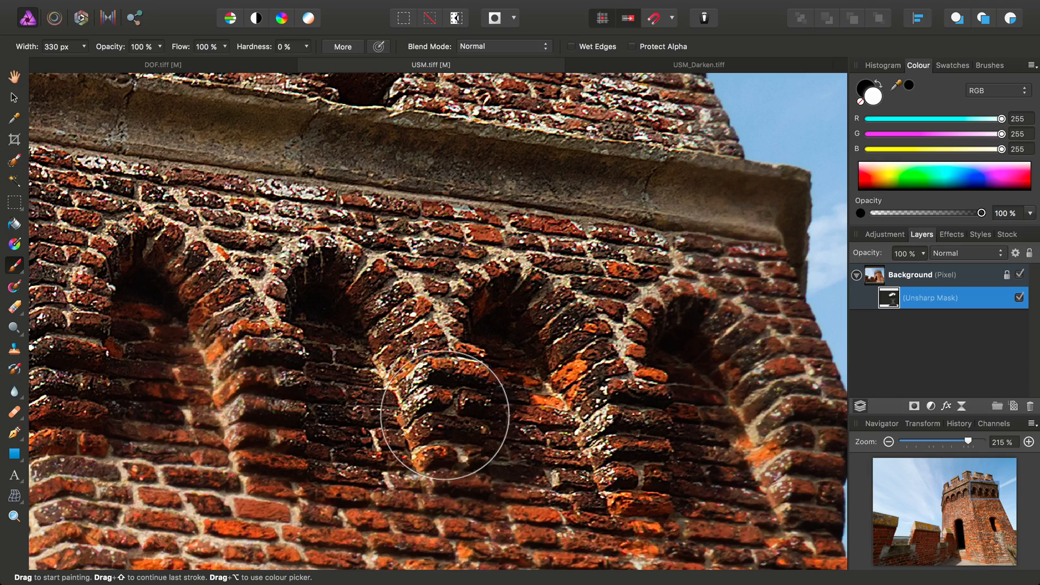
pyautogui.moveTo(200, 402); pyautogui.dragTo(199, 402)
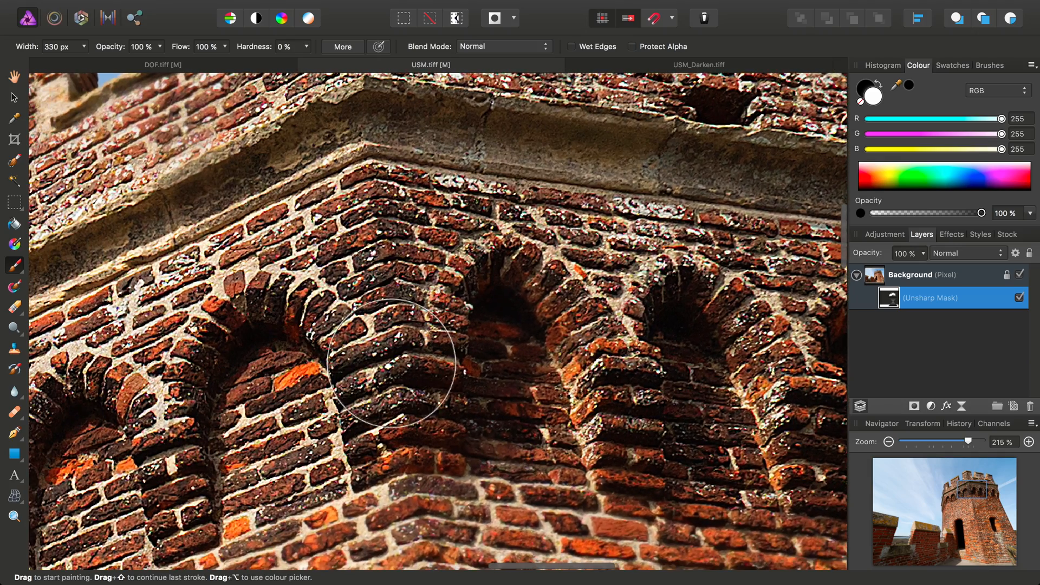
pyautogui.moveTo(561, 406); pyautogui.dragTo(455, 276)
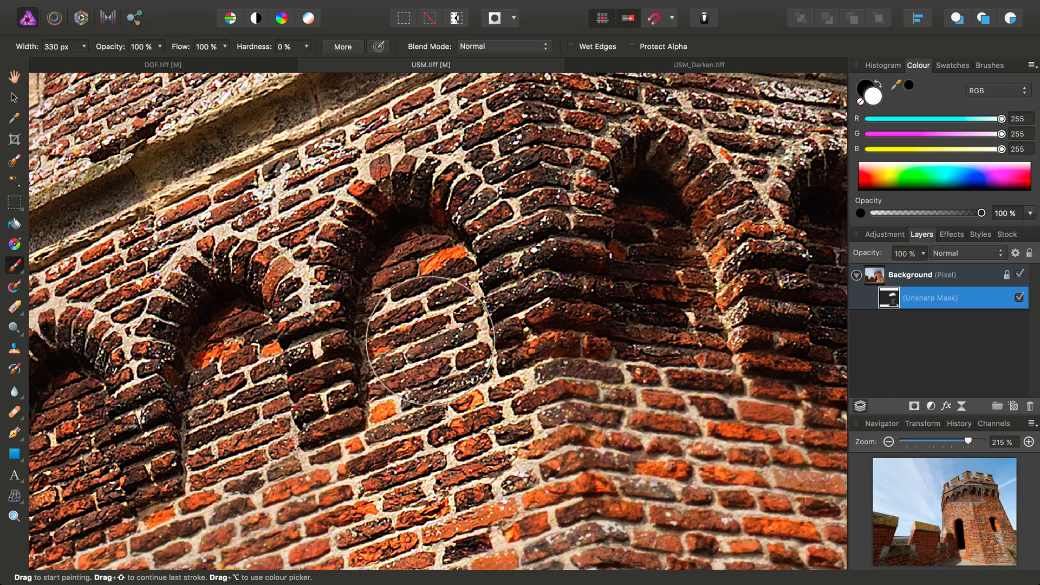
pyautogui.moveTo(407, 398); pyautogui.dragTo(366, 358)
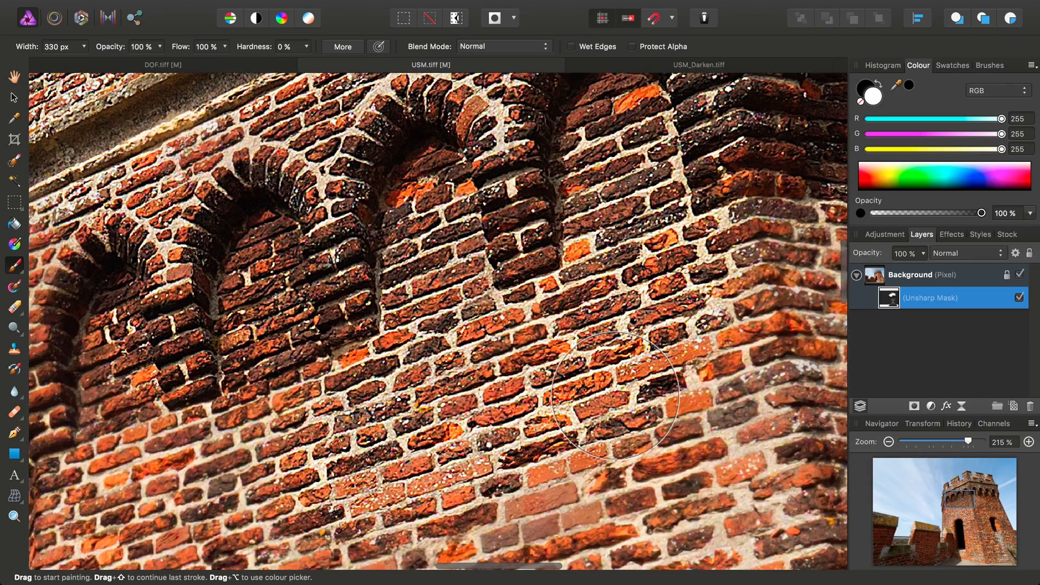
pyautogui.moveTo(235, 406); pyautogui.dragTo(382, 399)
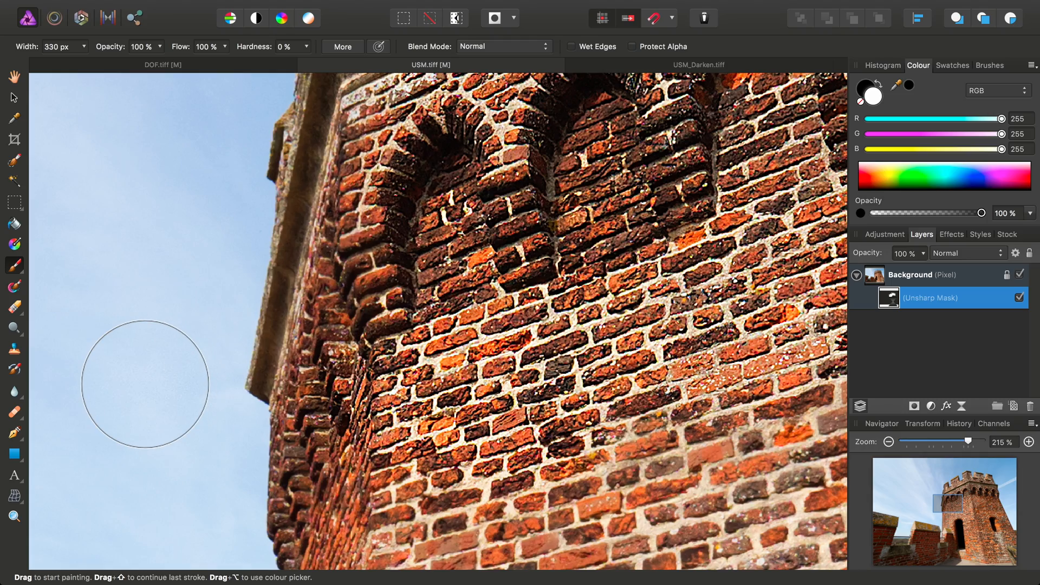
pyautogui.scroll(-5, 145, 381)
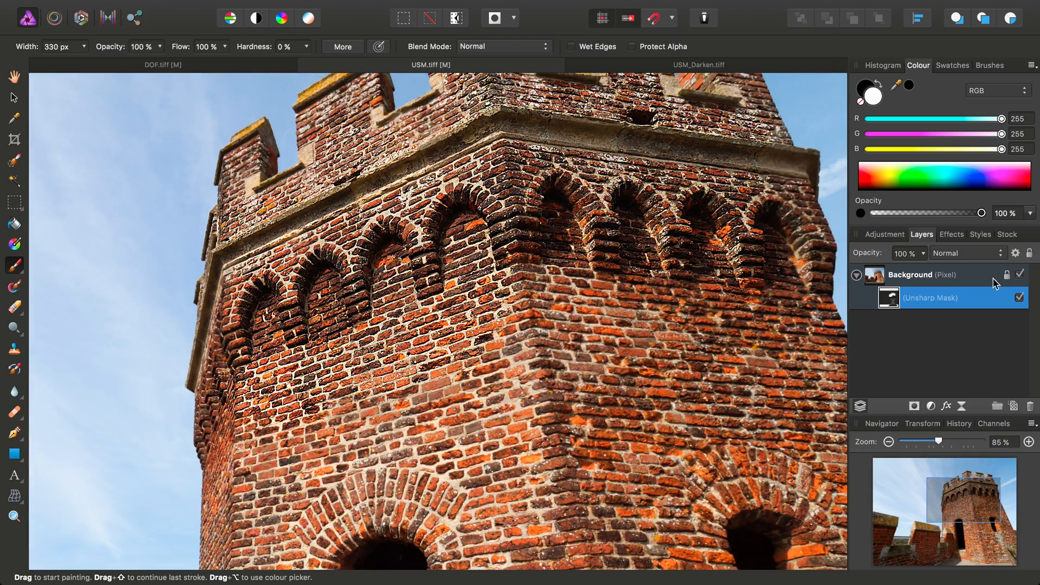
pyautogui.click(1020, 299)
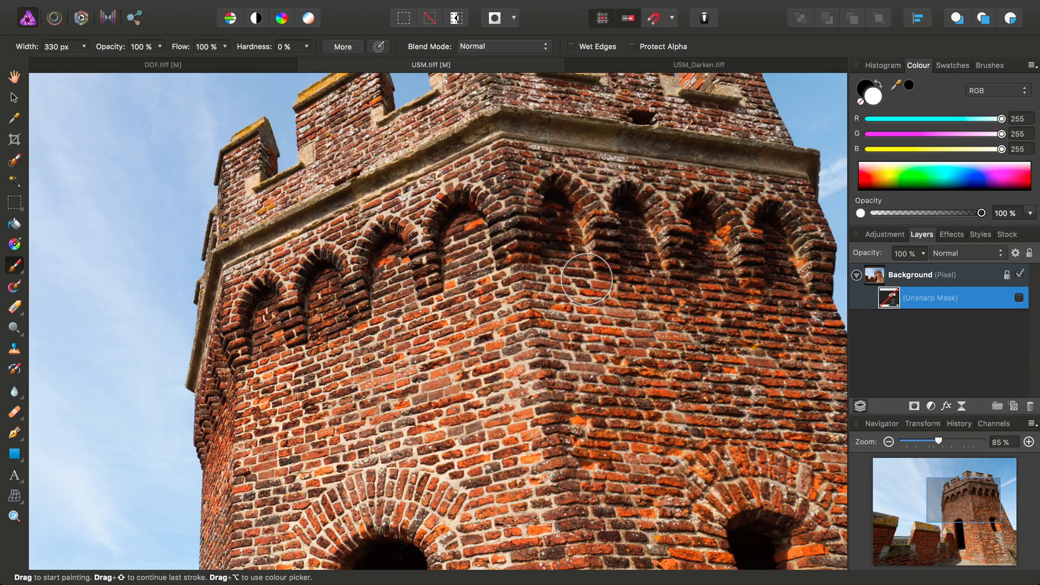
pyautogui.scroll(4, 586, 279)
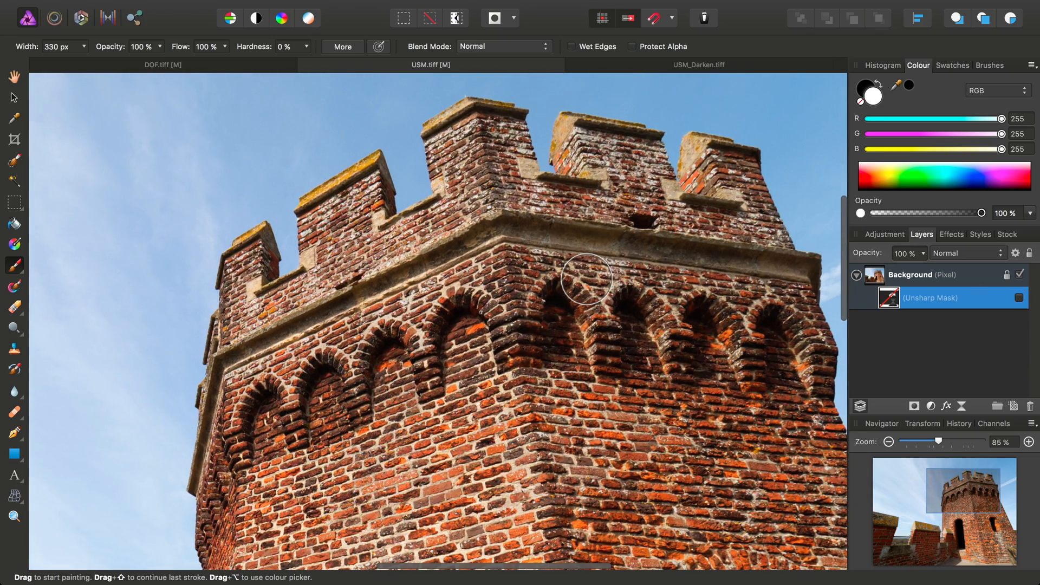
pyautogui.click(1021, 298)
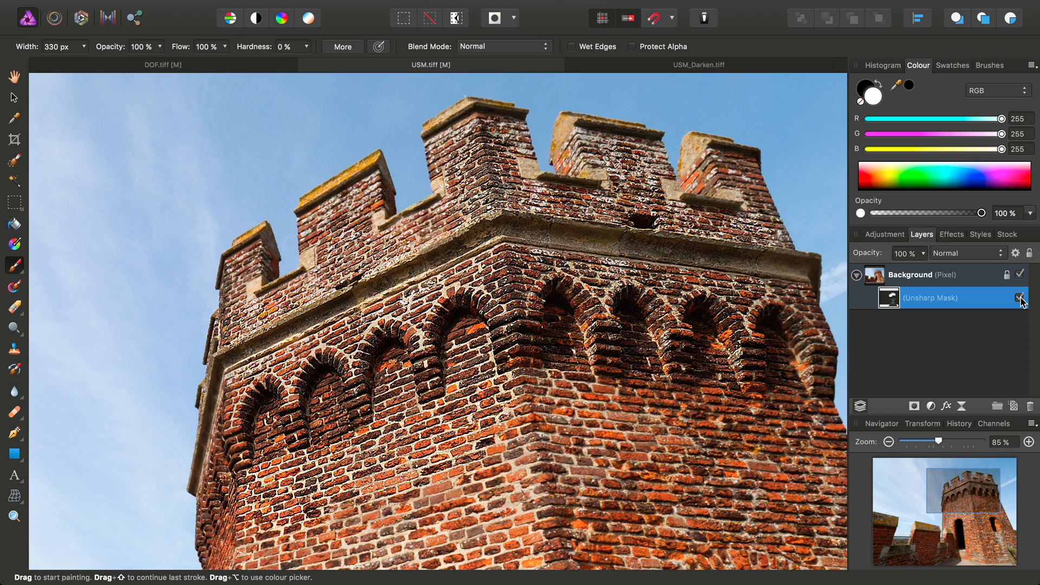
pyautogui.doubleClick(890, 298)
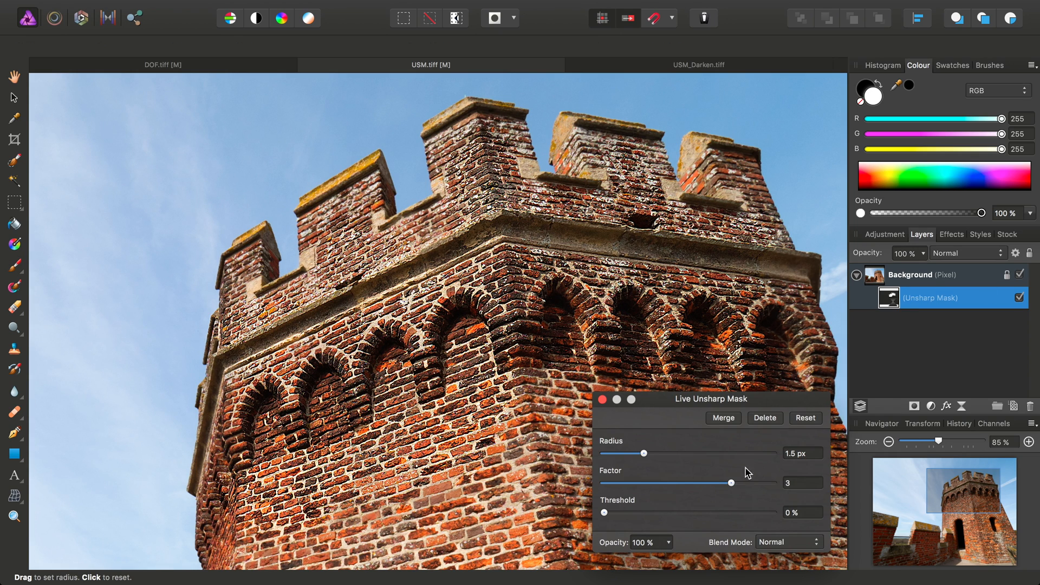
pyautogui.click(603, 399)
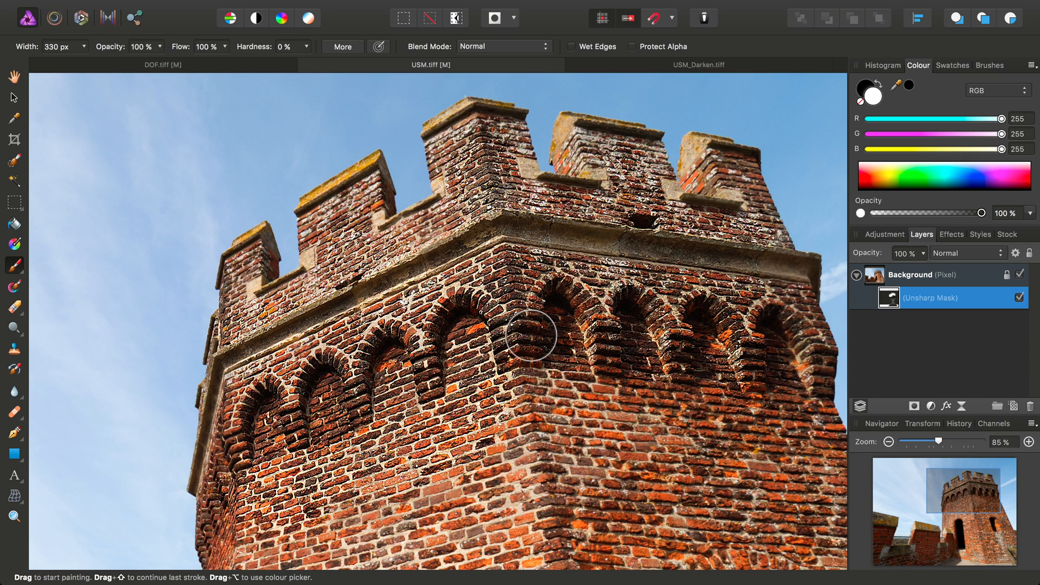
# - Add a live Unsharp Mask filter layer to USM_Darken.tiff with a 100 px radius
pyautogui.click(716, 68)
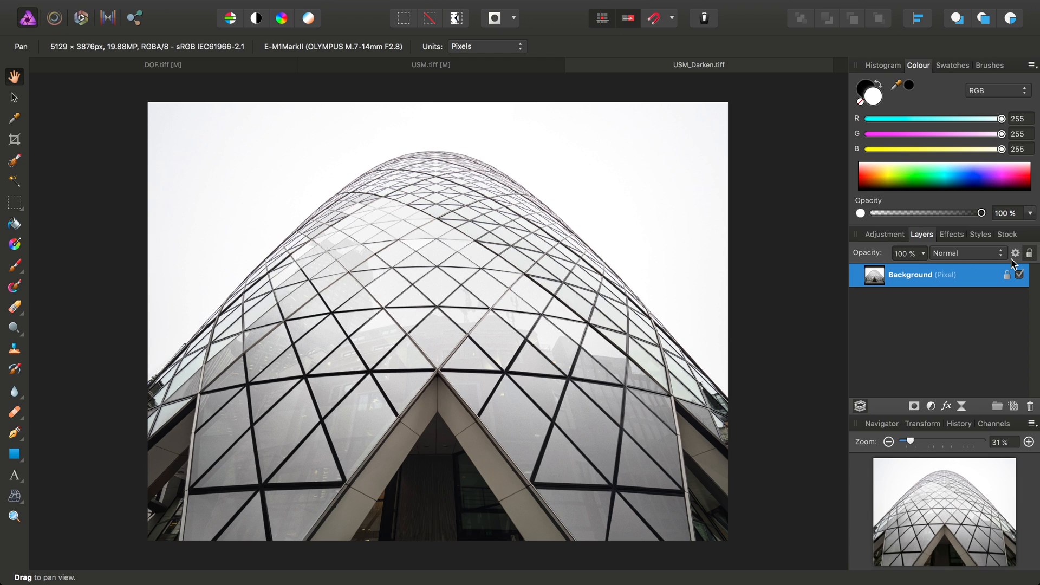
pyautogui.click(1007, 275)
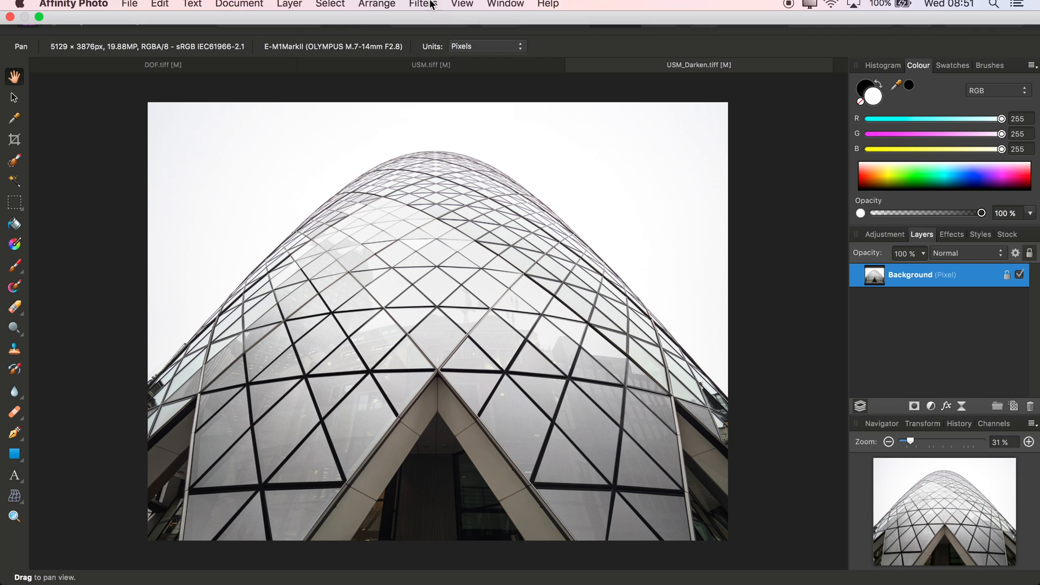
pyautogui.click(289, 8)
pyautogui.moveTo(365, 144)
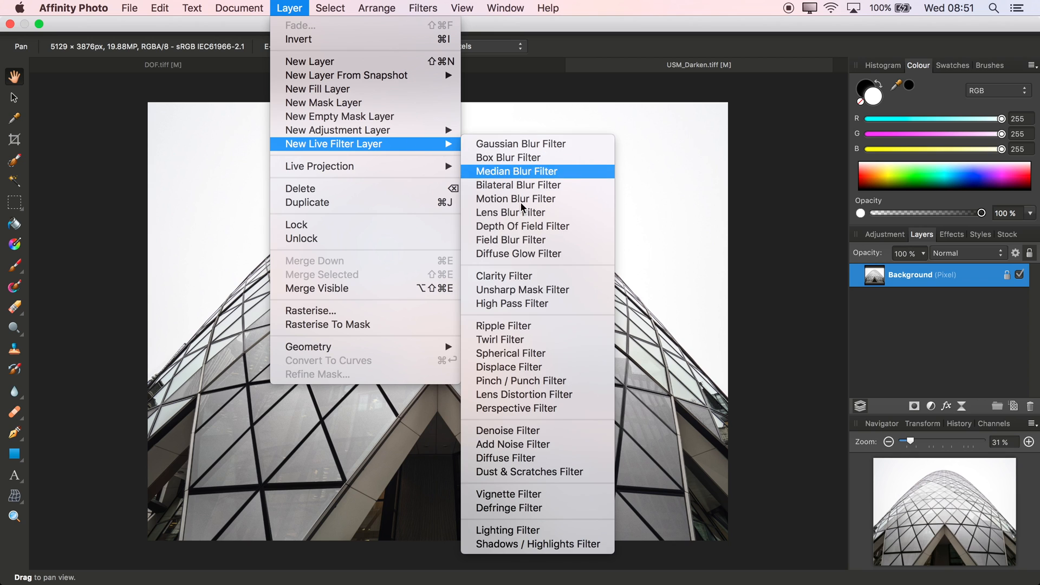
pyautogui.click(540, 289)
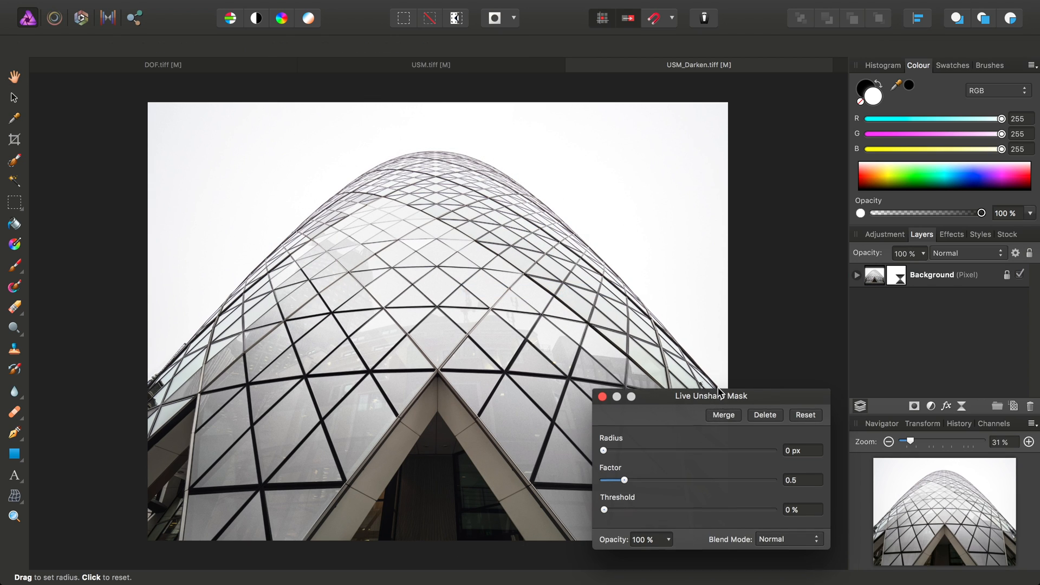
pyautogui.moveTo(715, 398); pyautogui.dragTo(747, 70)
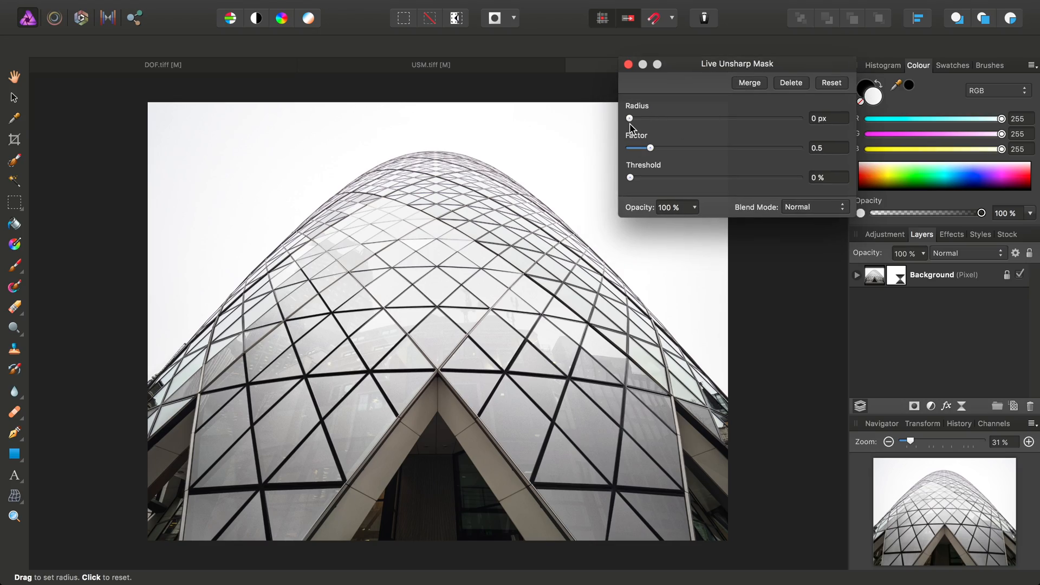
pyautogui.moveTo(630, 119); pyautogui.dragTo(800, 119)
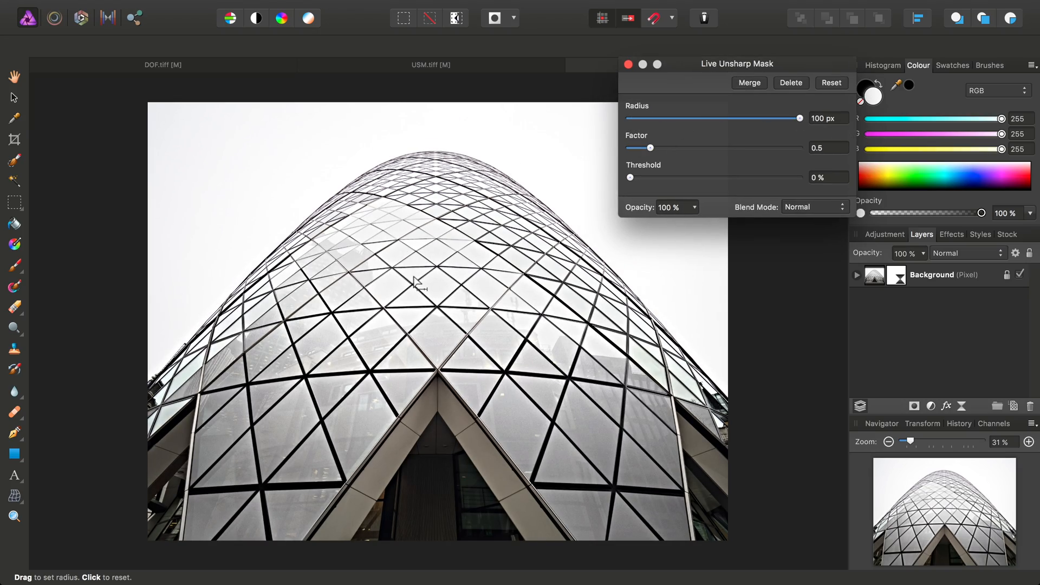
pyautogui.scroll(6, 416, 282)
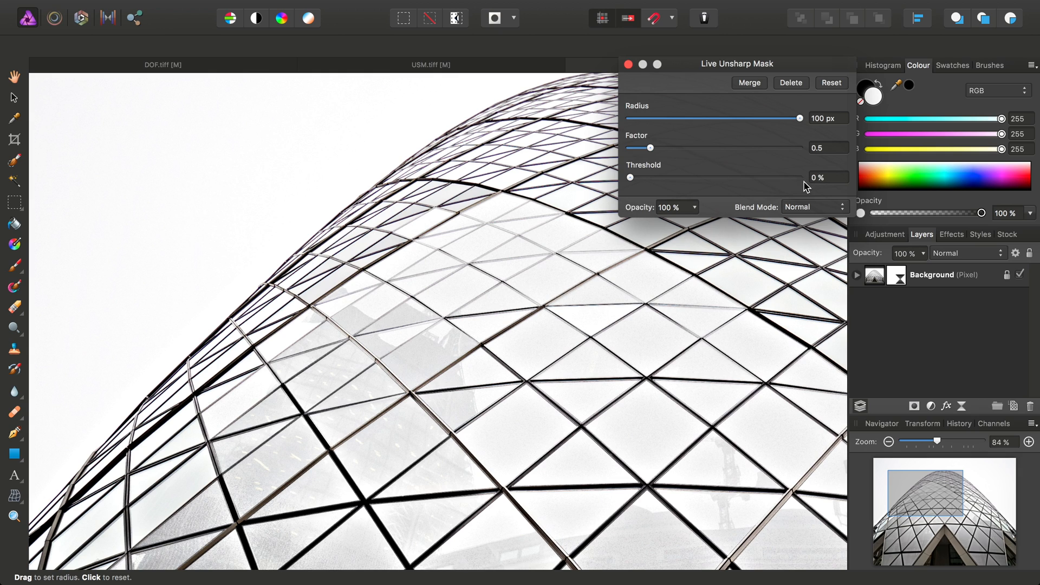
# - Set the unsharp mask's blend mode to Darken and toggle it off and on to compare
pyautogui.click(803, 208)
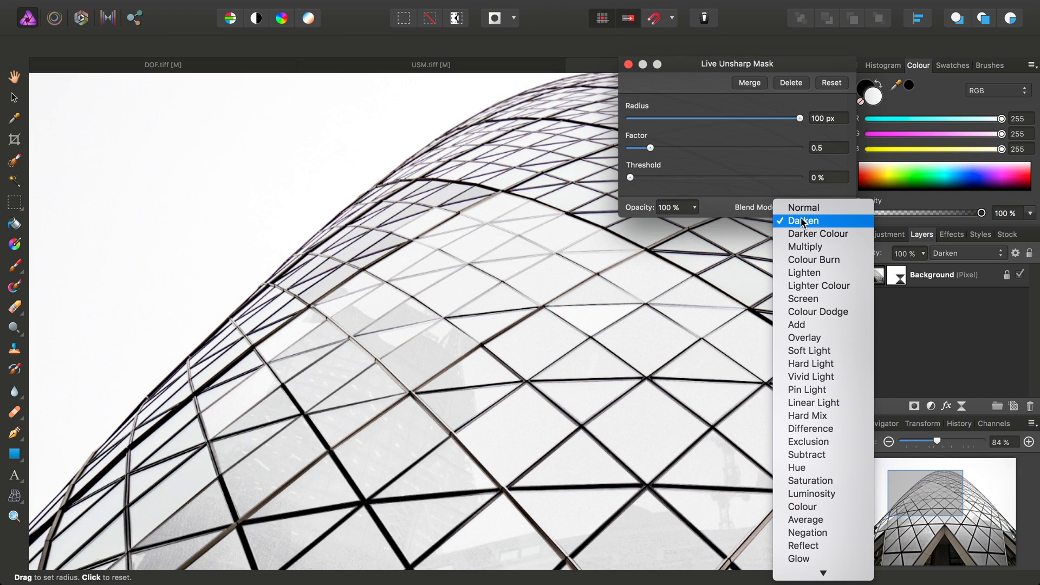
pyautogui.click(803, 220)
pyautogui.click(857, 275)
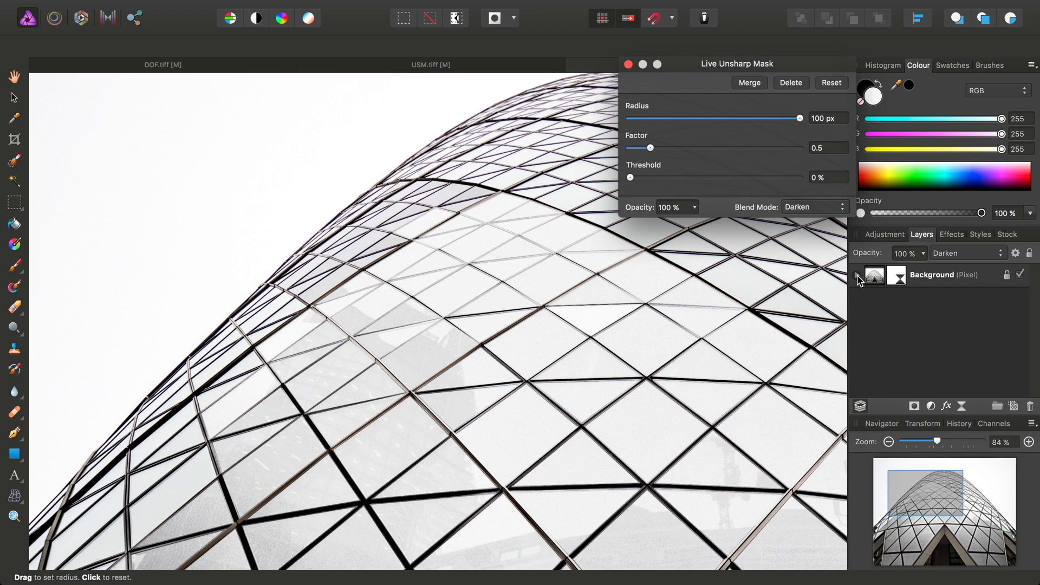
pyautogui.scroll(-5, 641, 340)
pyautogui.hscroll(5, 643, 340)
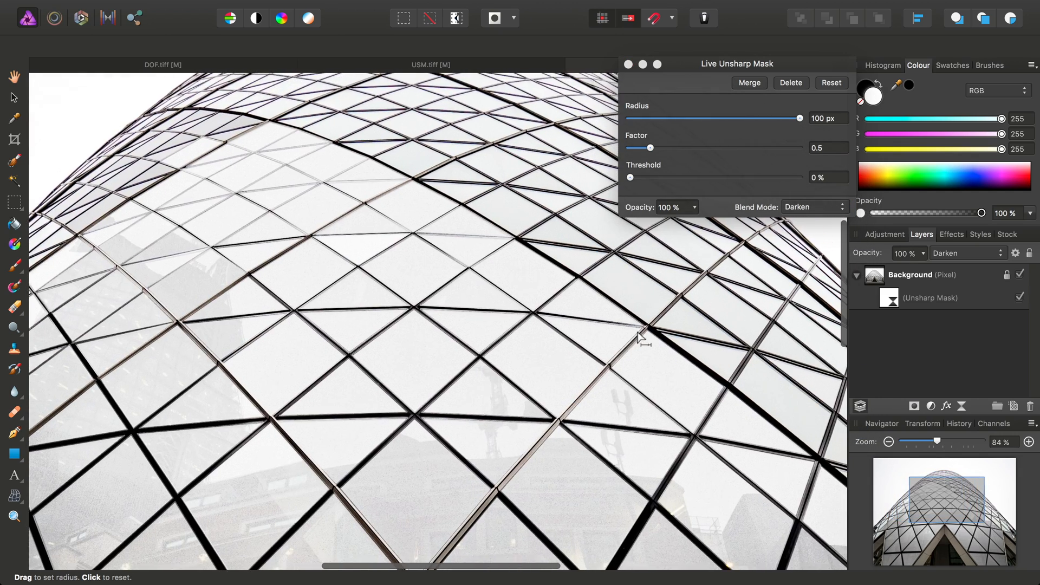
pyautogui.scroll(-4, 642, 340)
pyautogui.hscroll(4, 642, 339)
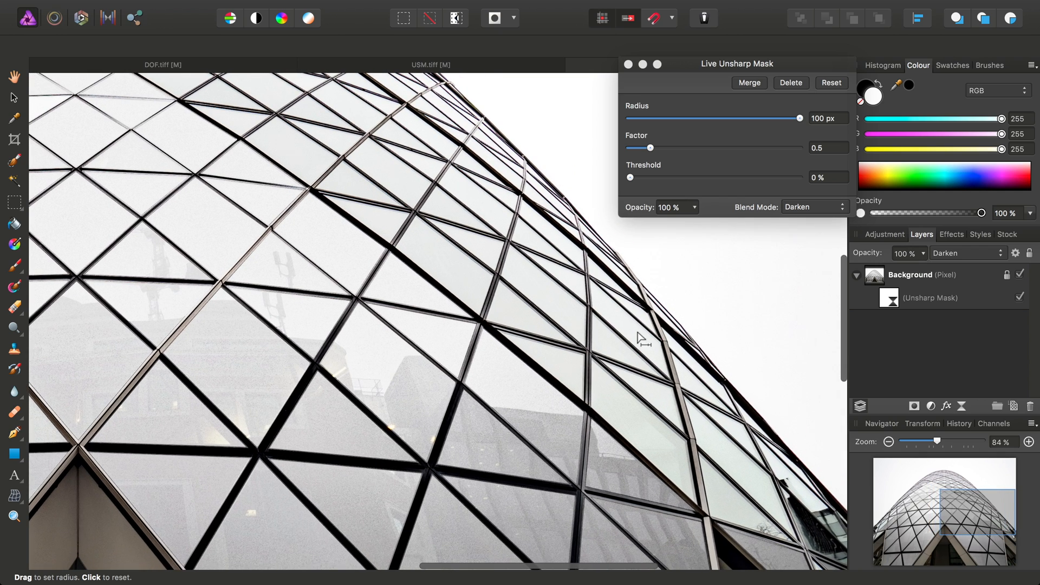
pyautogui.click(1021, 299)
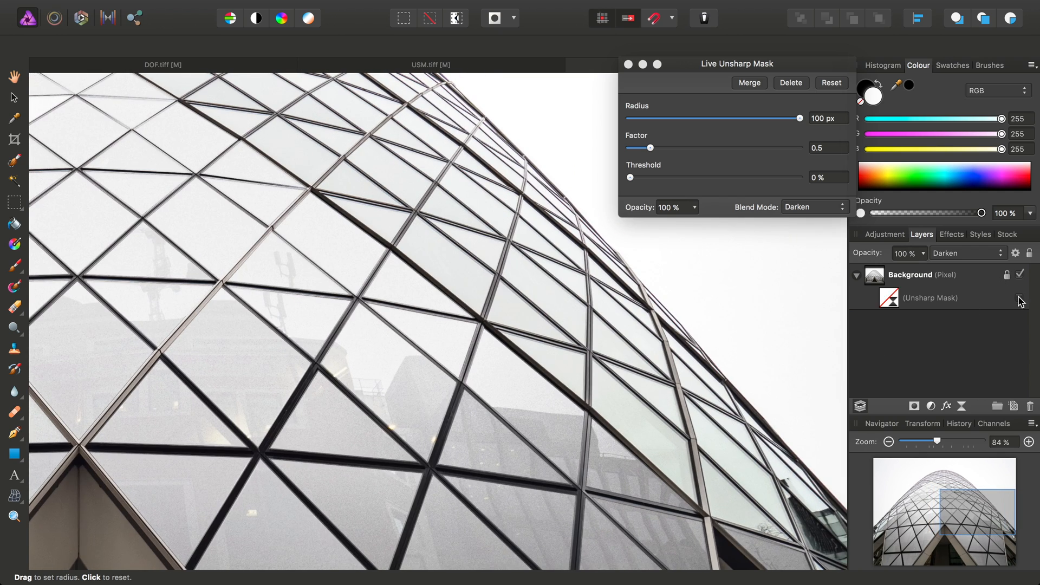
pyautogui.scroll(8, 666, 295)
pyautogui.hscroll(-5, 666, 294)
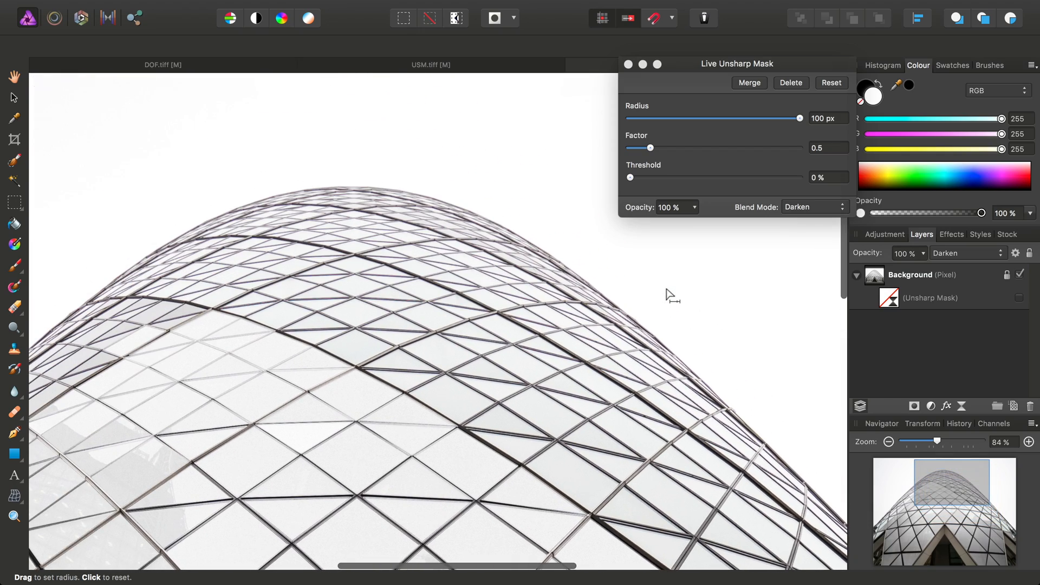
pyautogui.scroll(8, 506, 262)
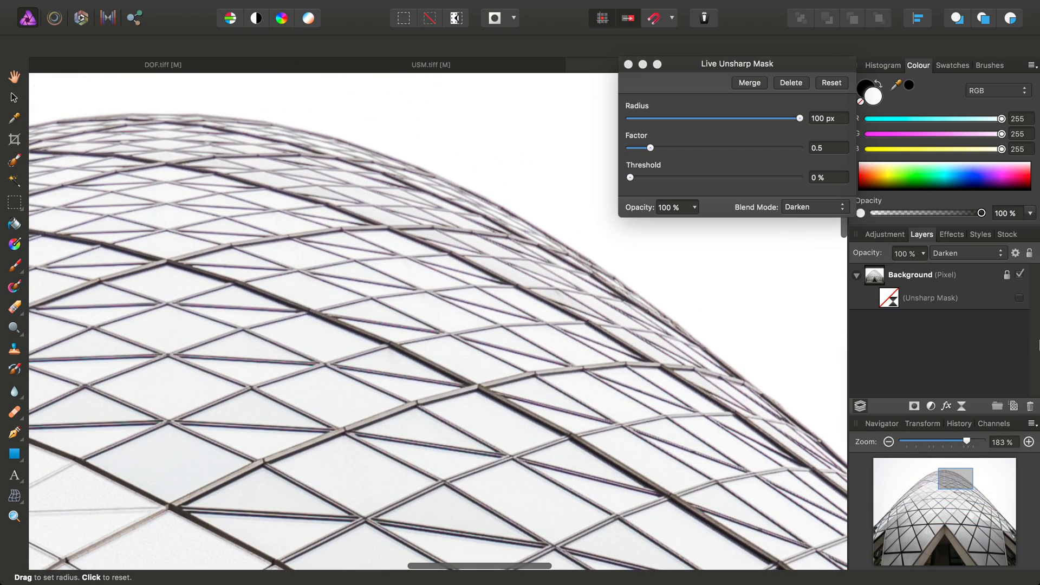
pyautogui.click(1020, 298)
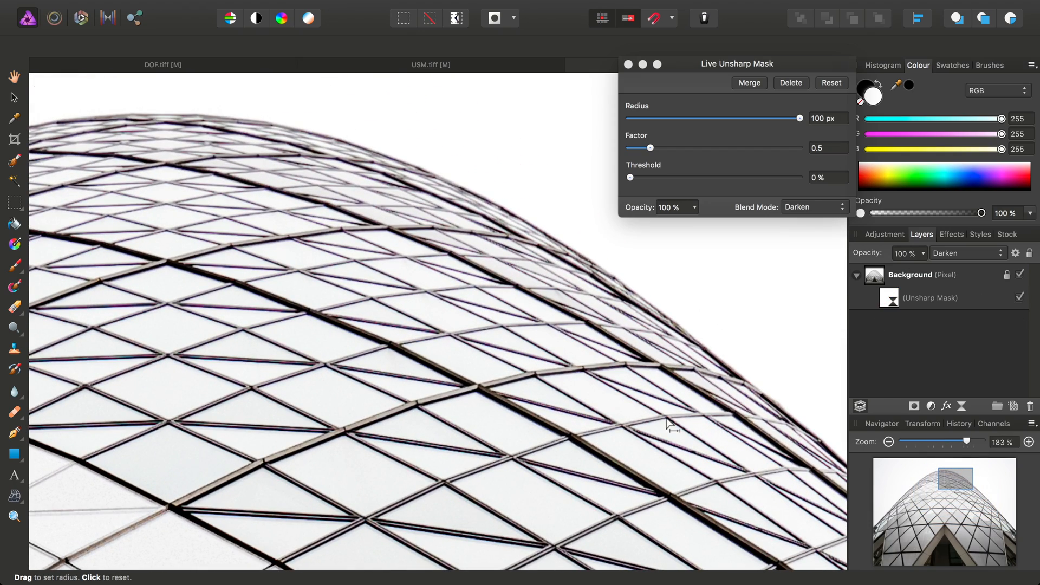
pyautogui.scroll(5, 396, 374)
pyautogui.hscroll(-5, 395, 374)
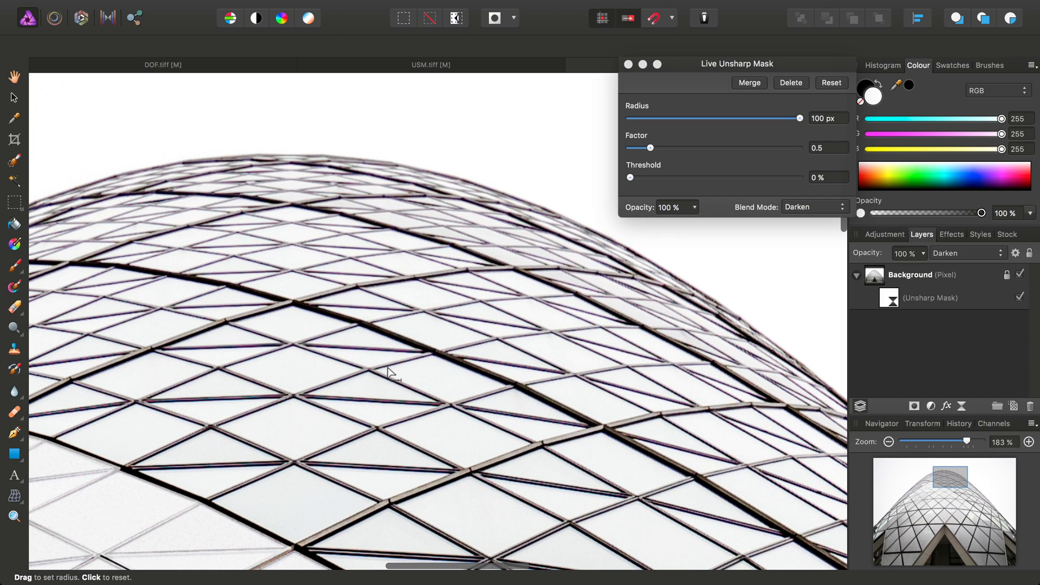
pyautogui.scroll(5, 332, 400)
pyautogui.scroll(5, 331, 401)
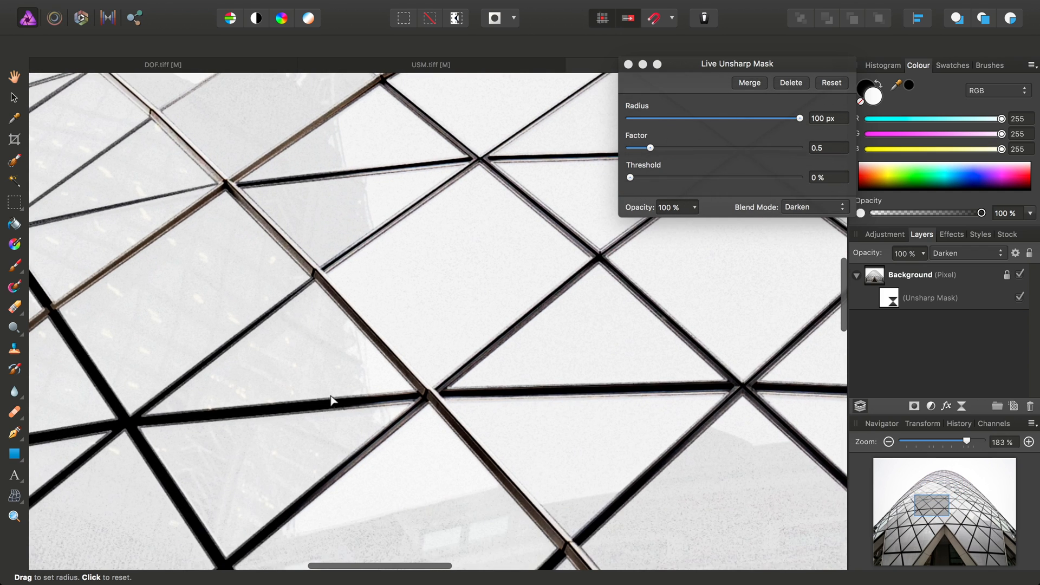
pyautogui.hscroll(-3, 332, 400)
pyautogui.scroll(-5, 332, 401)
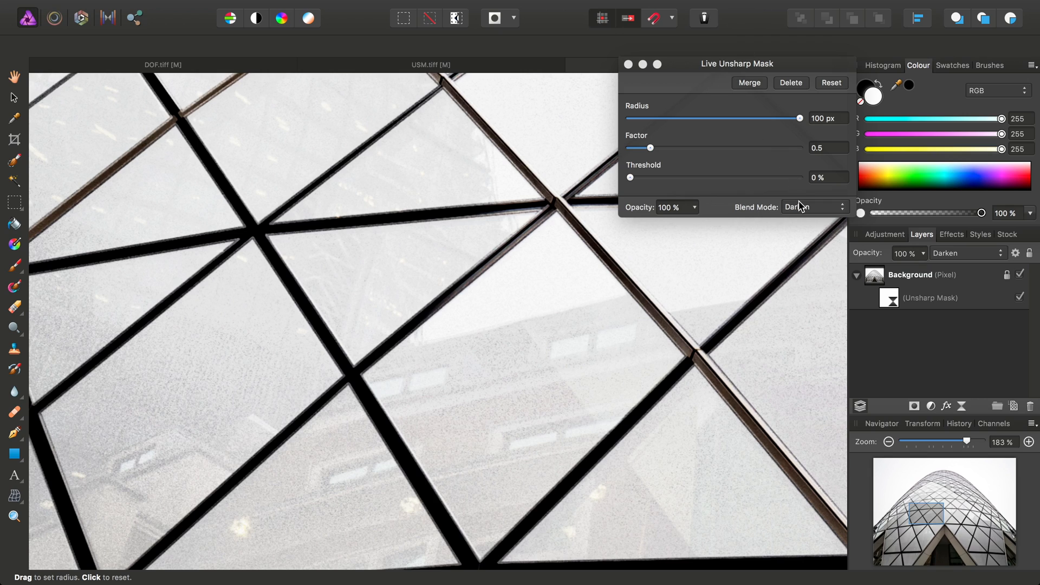
# - Delete the unsharp mask and add a live Add Noise filter layer instead
pyautogui.click(790, 83)
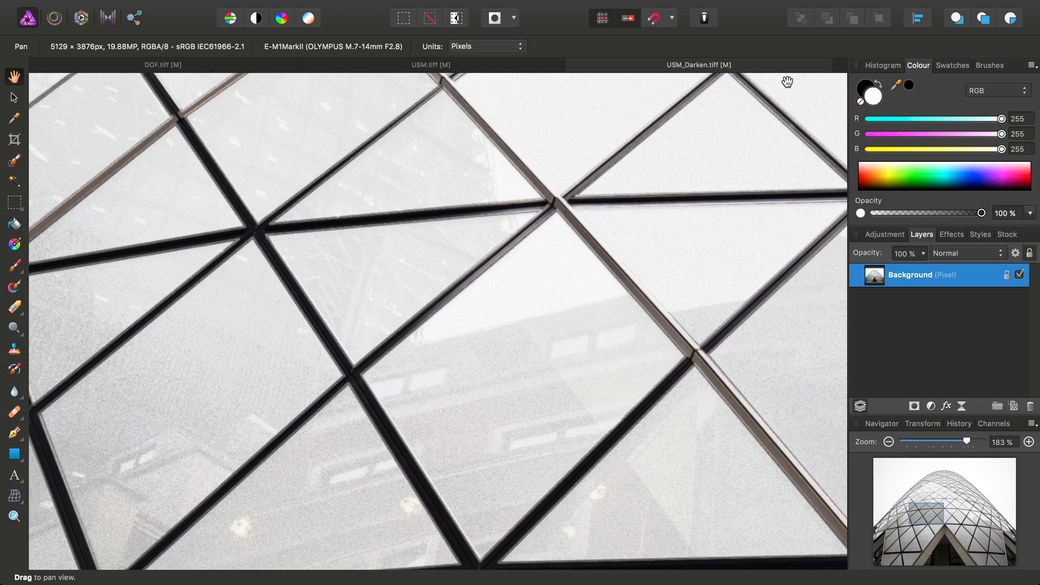
pyautogui.moveTo(578, 254); pyautogui.dragTo(577, 317)
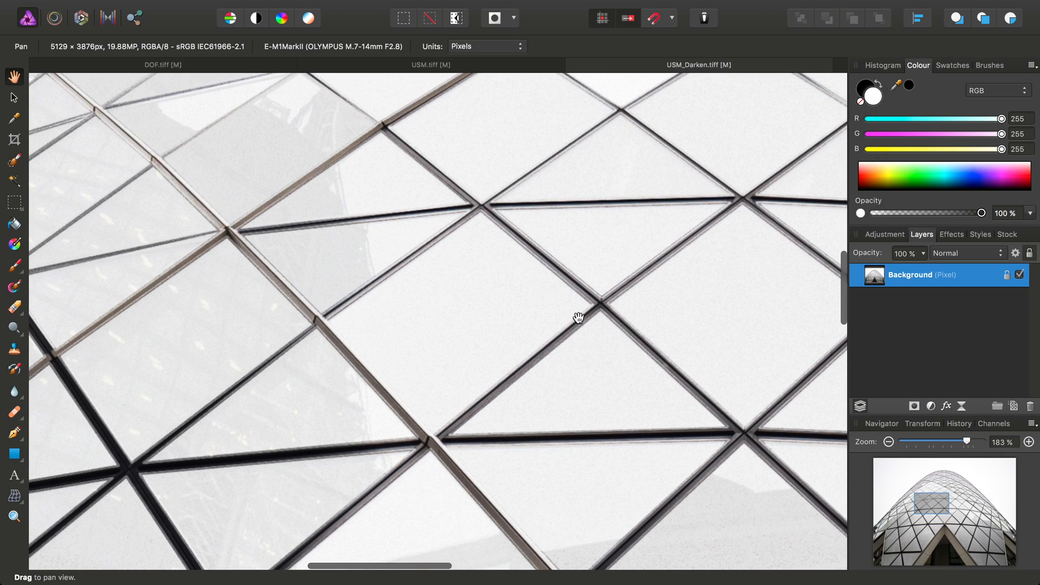
pyautogui.click(290, 8)
pyautogui.moveTo(334, 143)
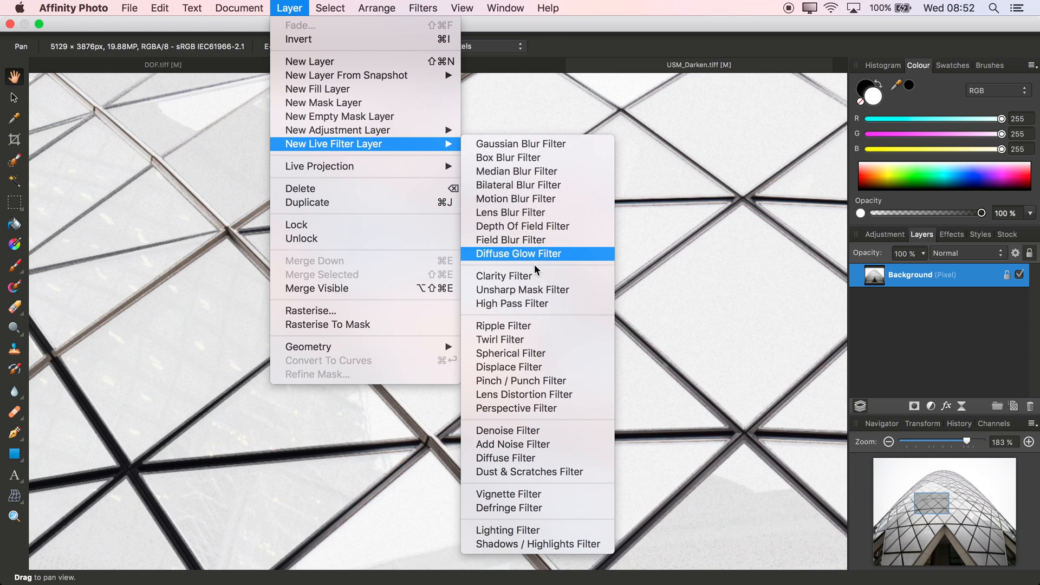
pyautogui.click(518, 444)
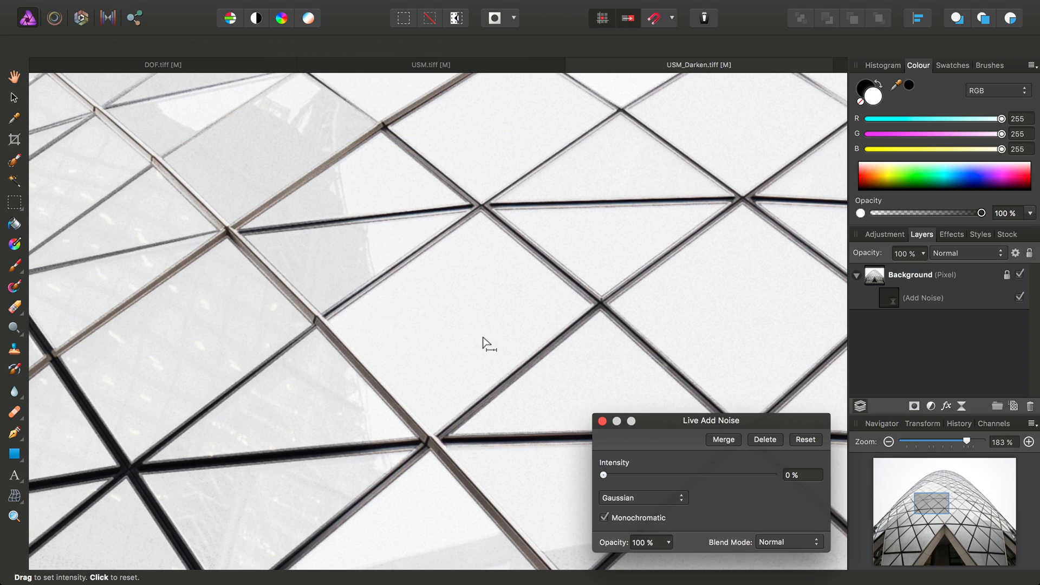
# - Set the noise intensity to about 30% and select the Add Noise filter layer
pyautogui.moveTo(635, 419); pyautogui.dragTo(594, 184)
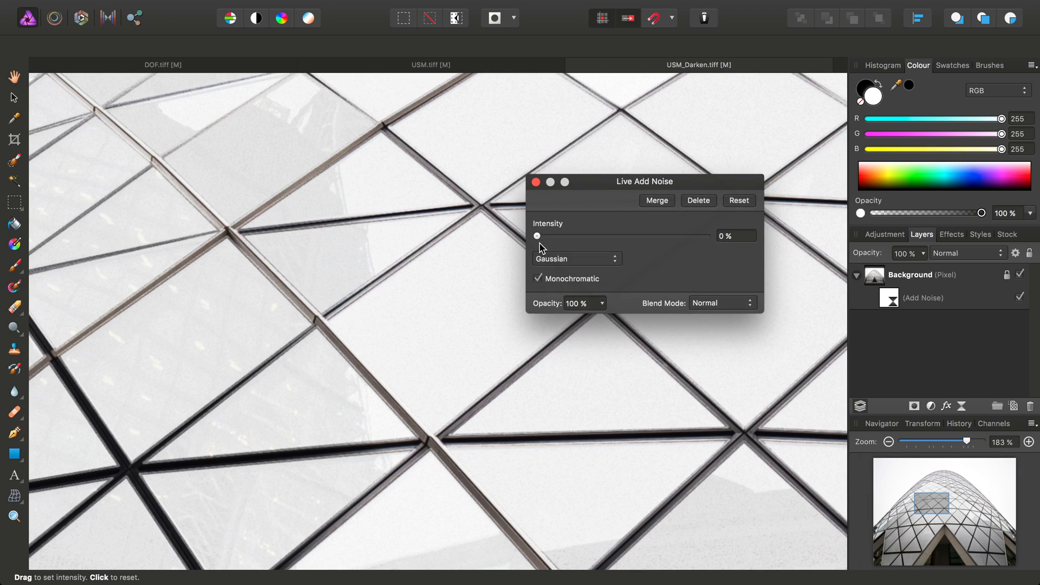
pyautogui.moveTo(551, 238); pyautogui.dragTo(597, 237)
pyautogui.click(536, 182)
pyautogui.click(891, 300)
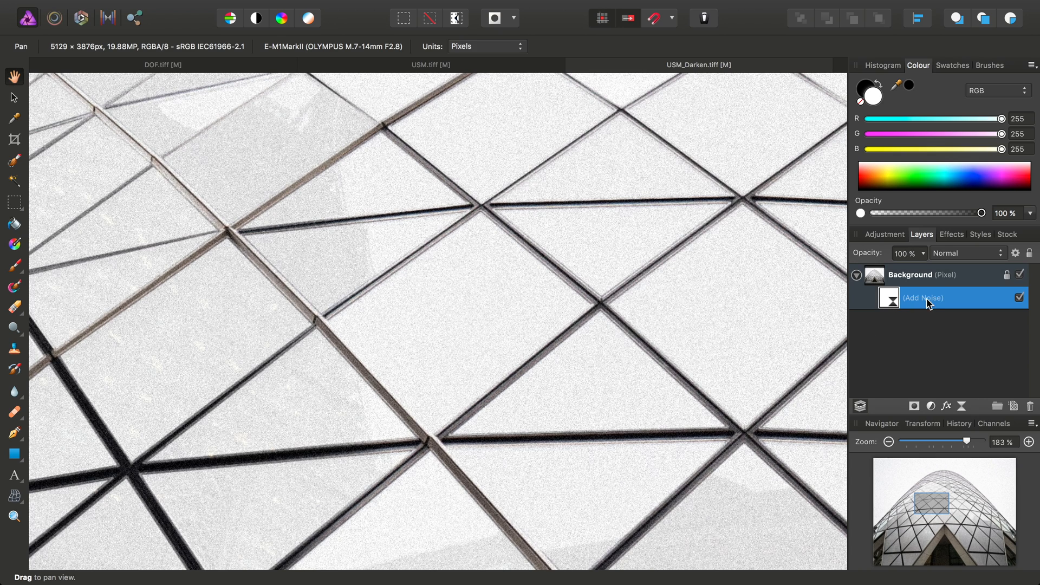
# - In Blend Options, pull the source-range right node down so noise fades out of the brightest tones
pyautogui.click(1016, 255)
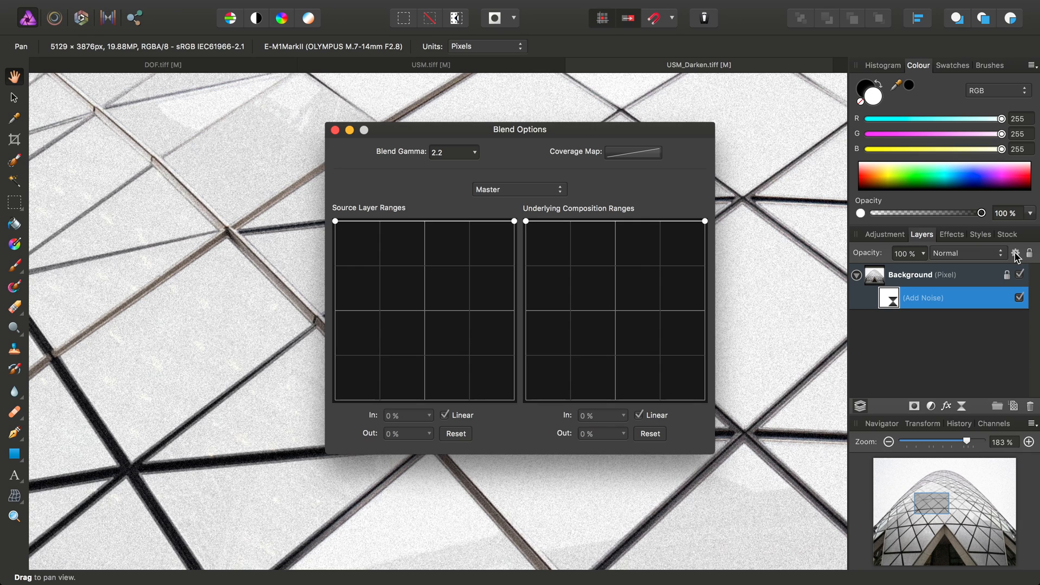
pyautogui.moveTo(615, 138); pyautogui.dragTo(832, 109)
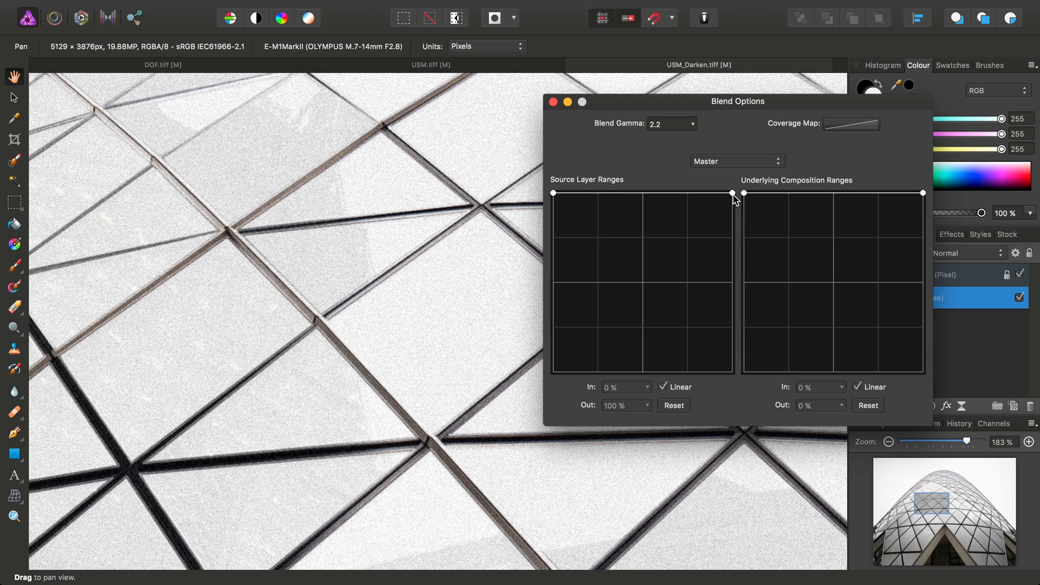
pyautogui.moveTo(732, 194); pyautogui.dragTo(740, 374)
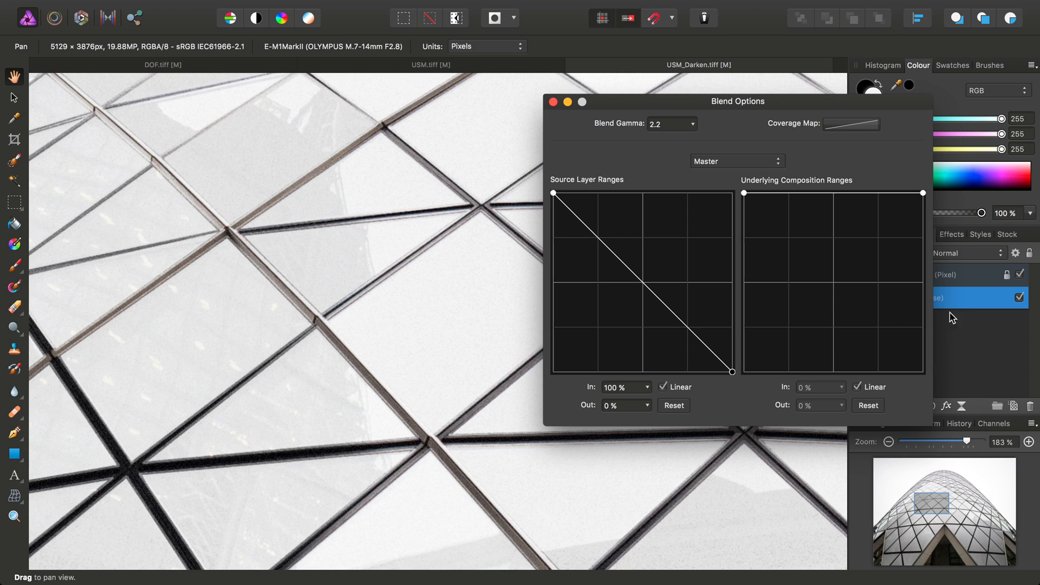
pyautogui.moveTo(372, 276); pyautogui.dragTo(423, 381)
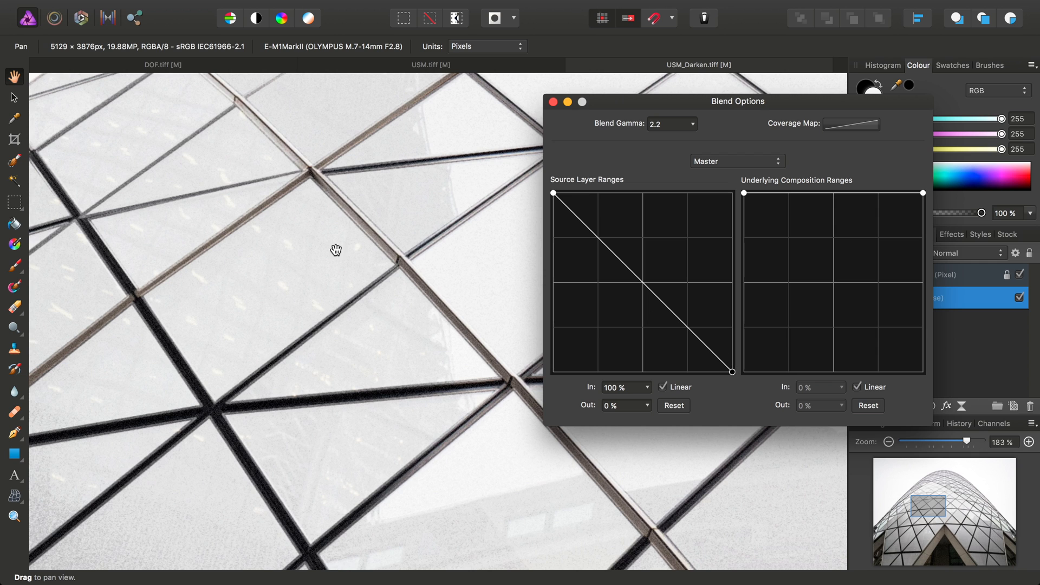
pyautogui.scroll(4, 290, 218)
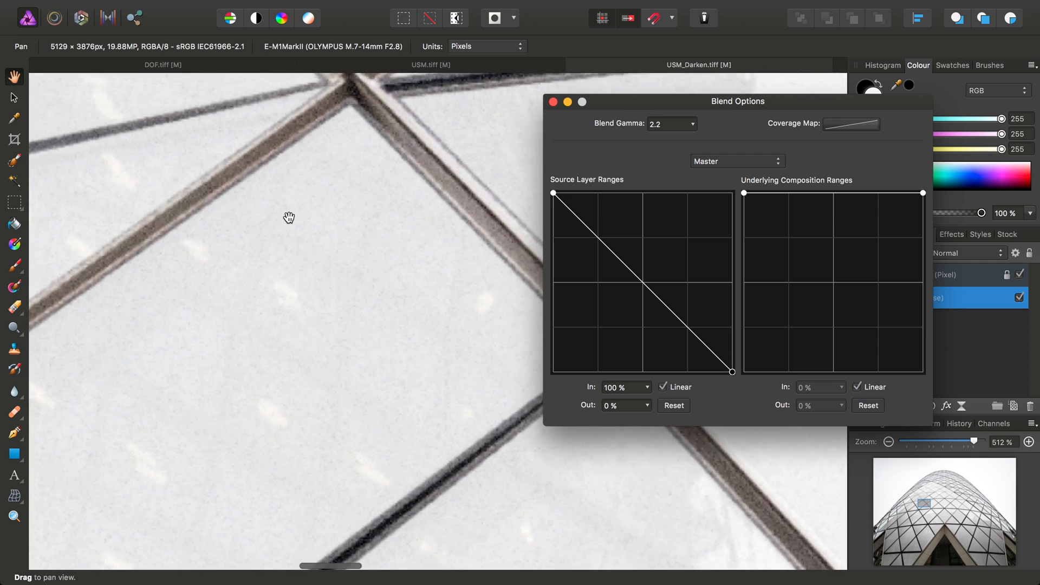
pyautogui.scroll(4, 290, 218)
pyautogui.scroll(2, 289, 217)
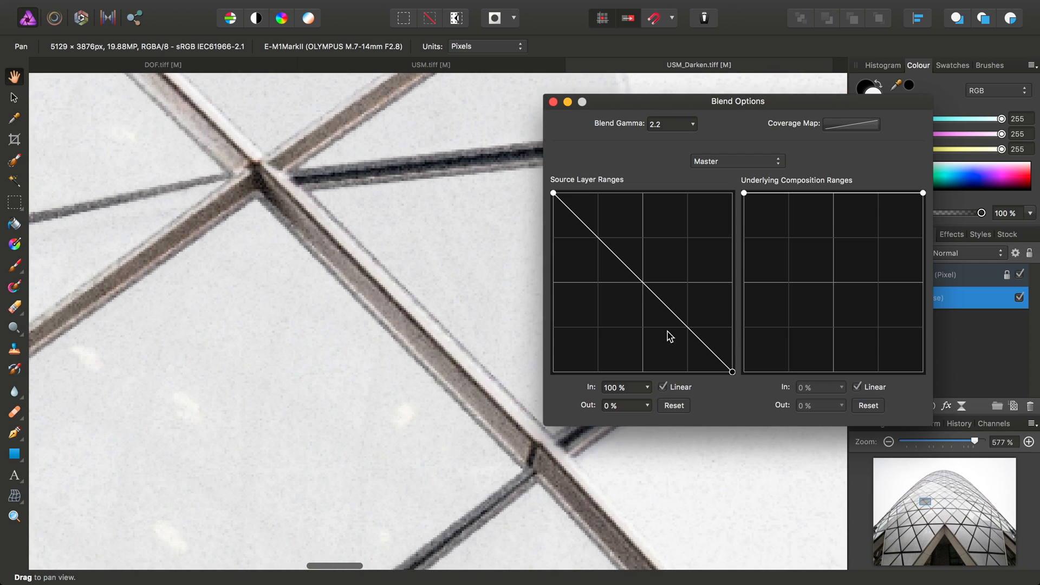
# - Reset the range, then rebuild it with a curve point for a gradual falloff from the highlights
pyautogui.click(675, 405)
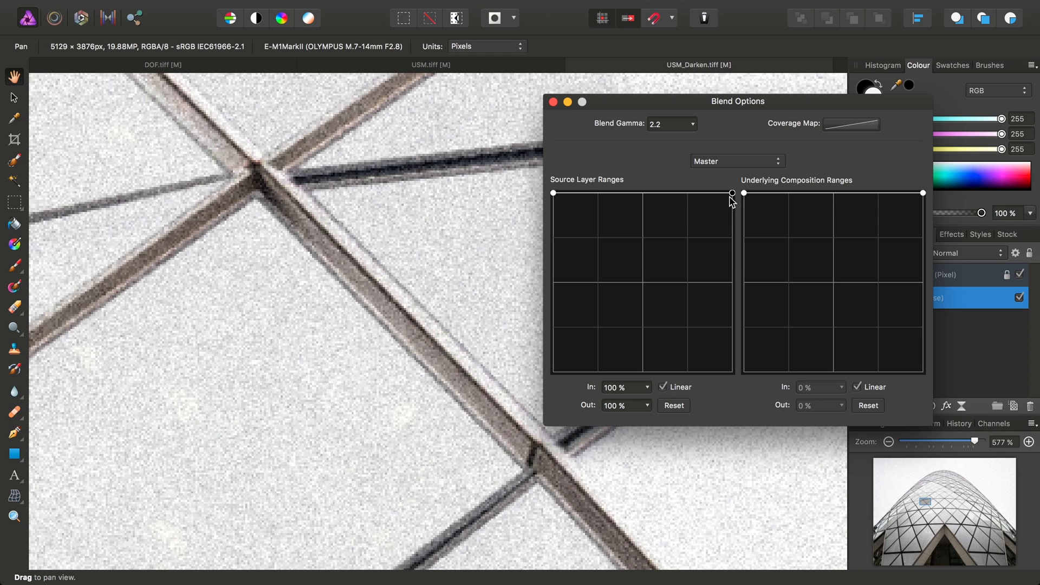
pyautogui.moveTo(732, 194); pyautogui.dragTo(765, 396)
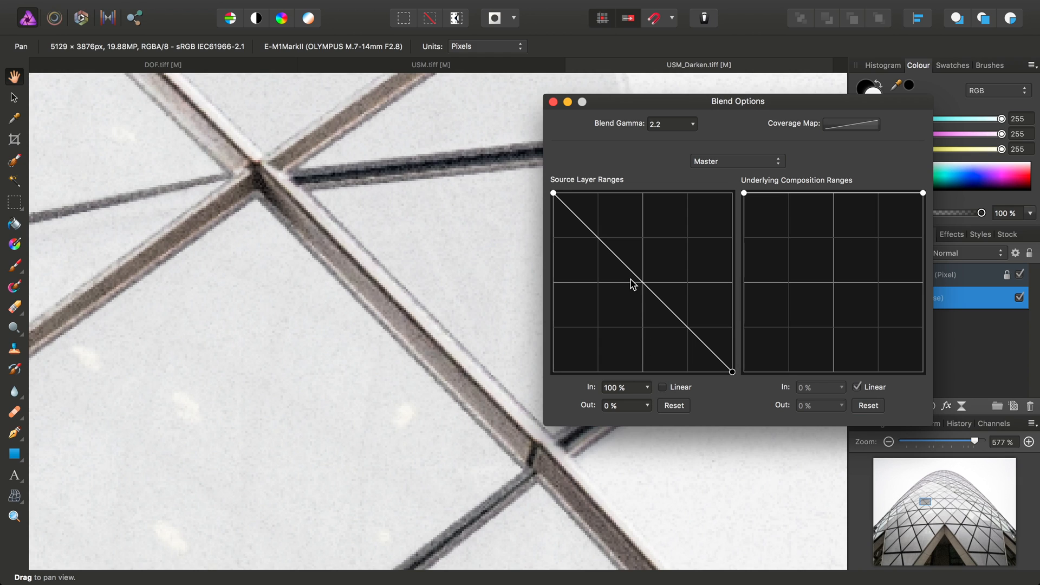
pyautogui.moveTo(632, 283); pyautogui.dragTo(681, 266)
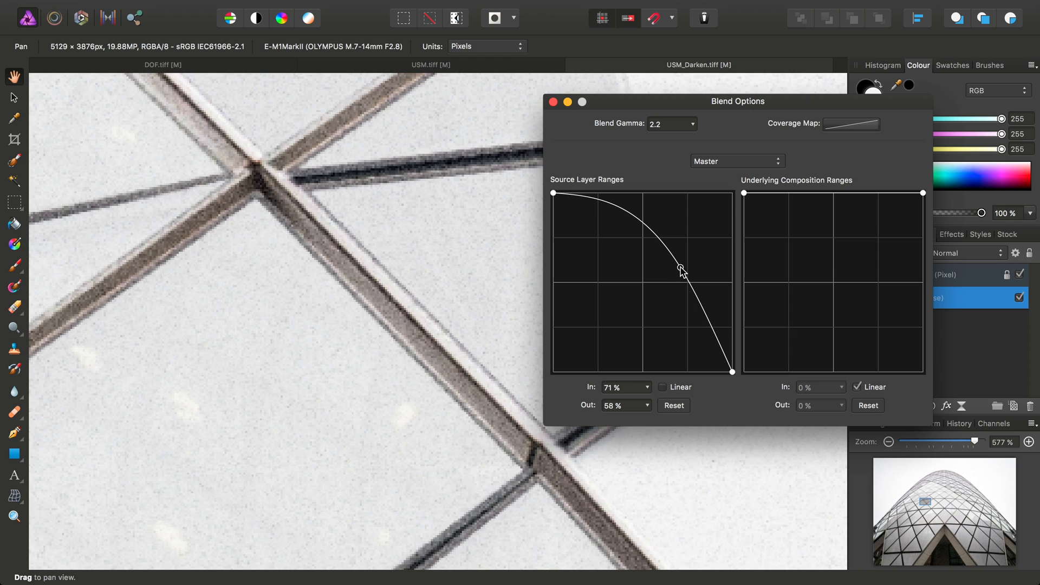
pyautogui.click(552, 101)
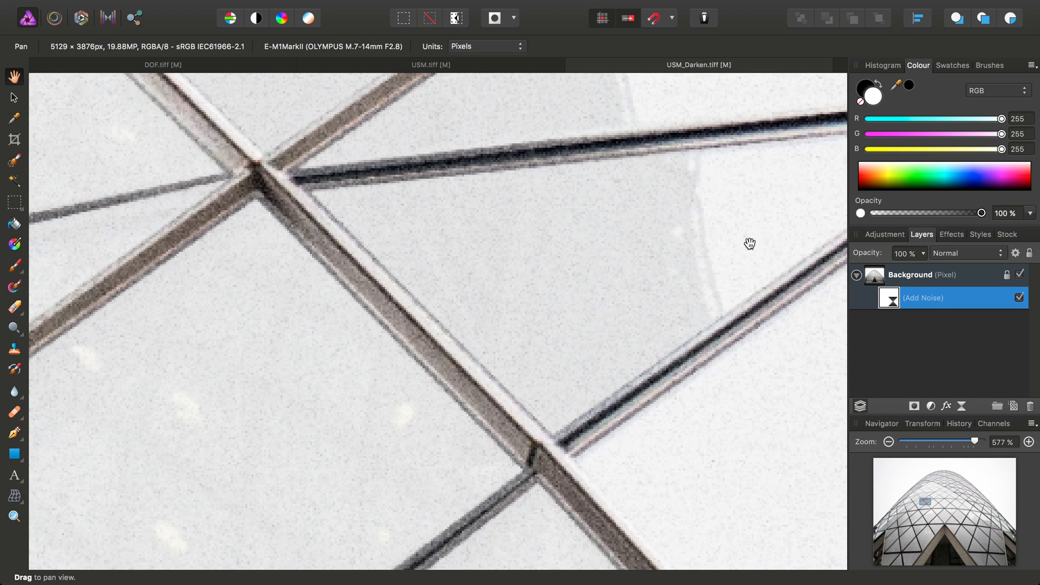
pyautogui.click(924, 253)
pyautogui.moveTo(930, 271)
pyautogui.mouseDown()
pyautogui.moveTo(864, 274)
pyautogui.moveTo(924, 272)
pyautogui.mouseUp()
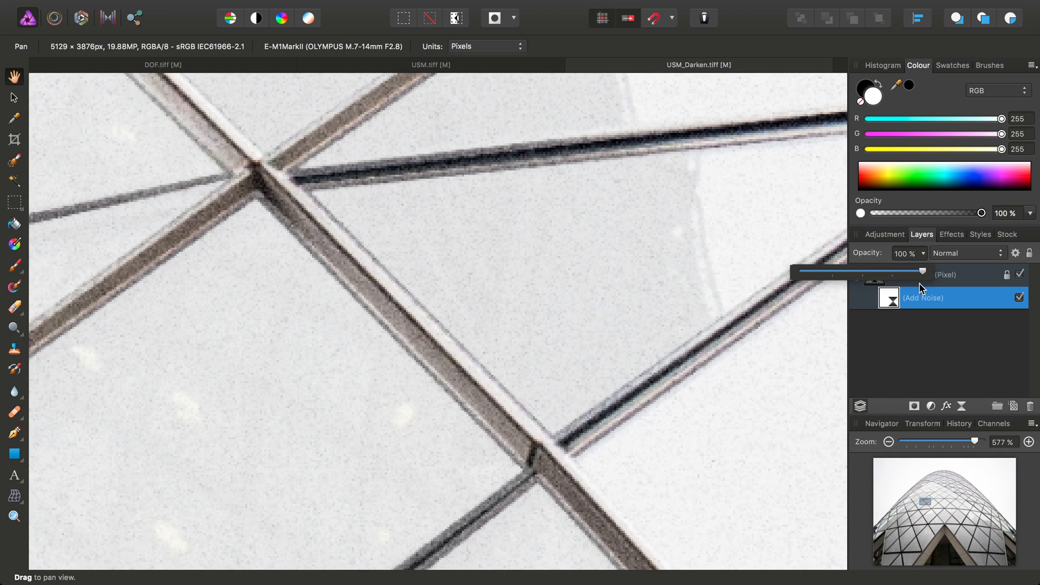
pyautogui.click(639, 352)
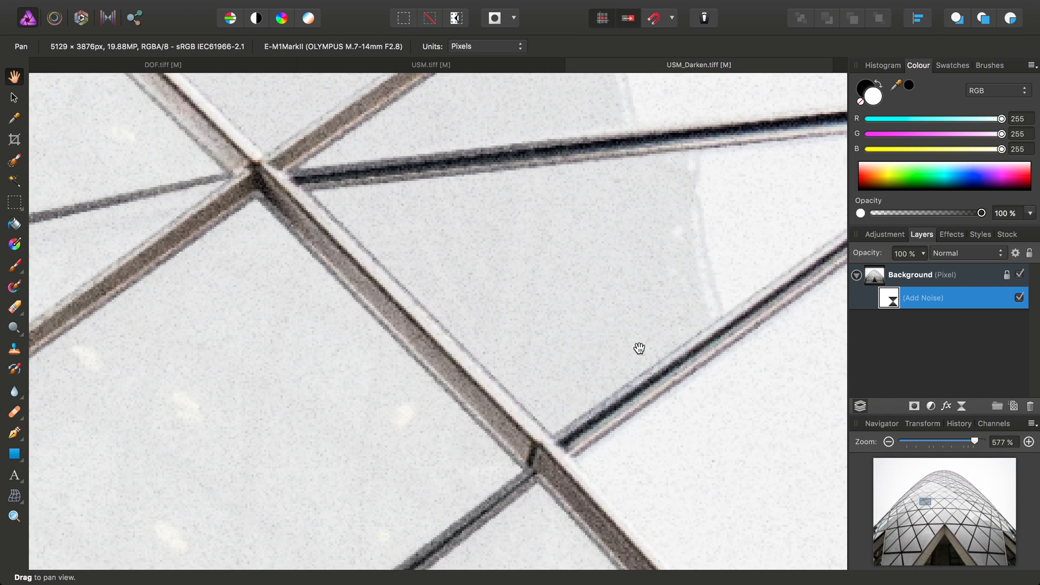
pyautogui.hotkey('ctrl', '0')
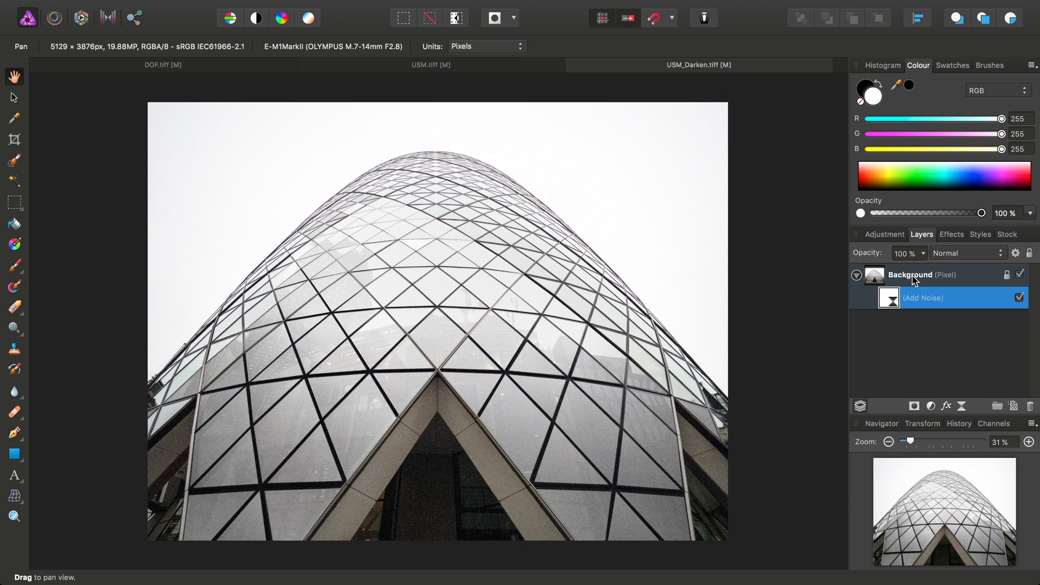
# - Delete the Add Noise layer and add a Brightness/Contrast adjustment layer in its place
pyautogui.rightClick(894, 299)
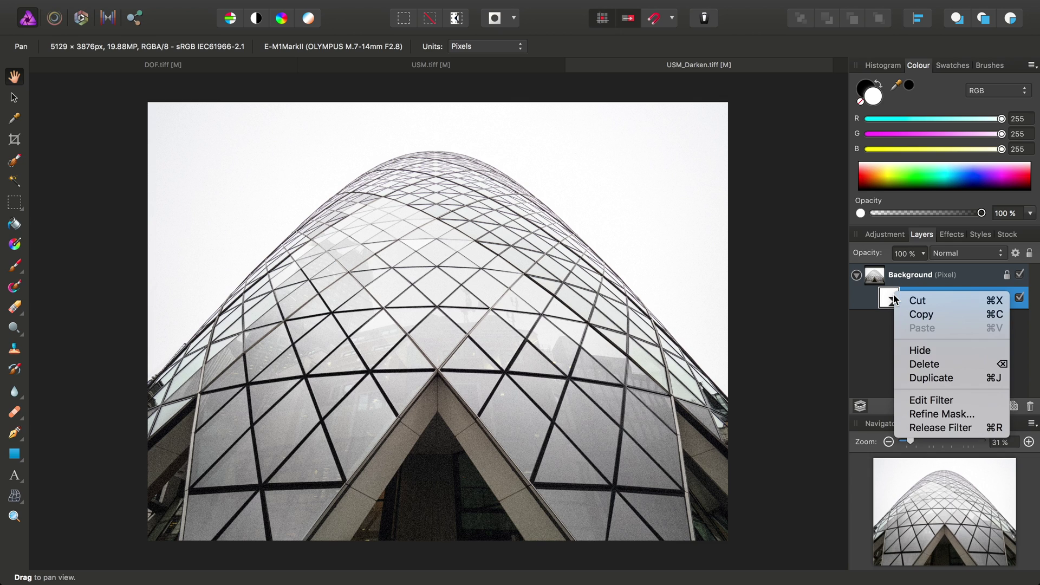
pyautogui.click(923, 366)
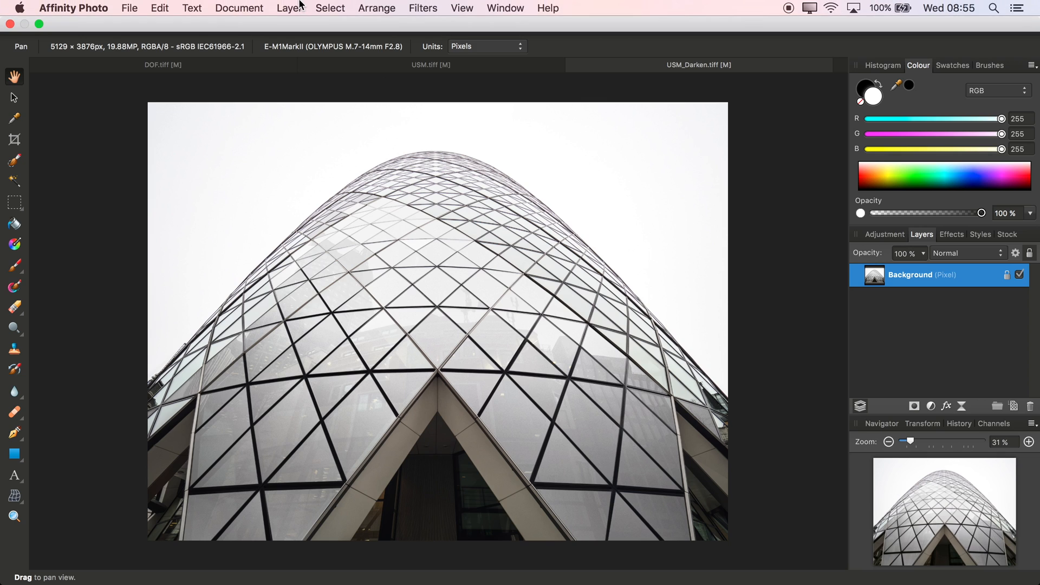
pyautogui.click(290, 8)
pyautogui.moveTo(337, 130)
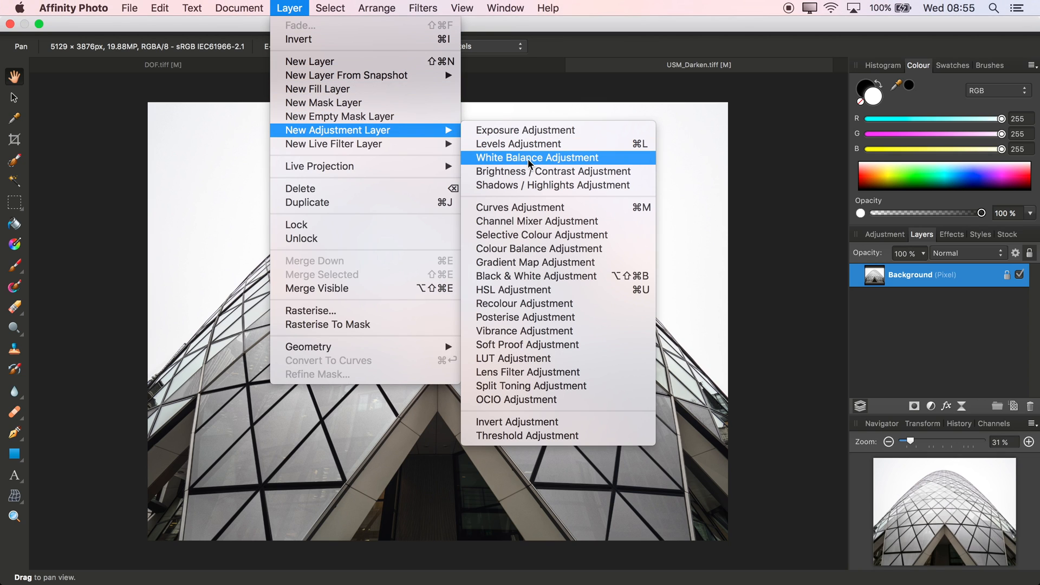
pyautogui.click(526, 171)
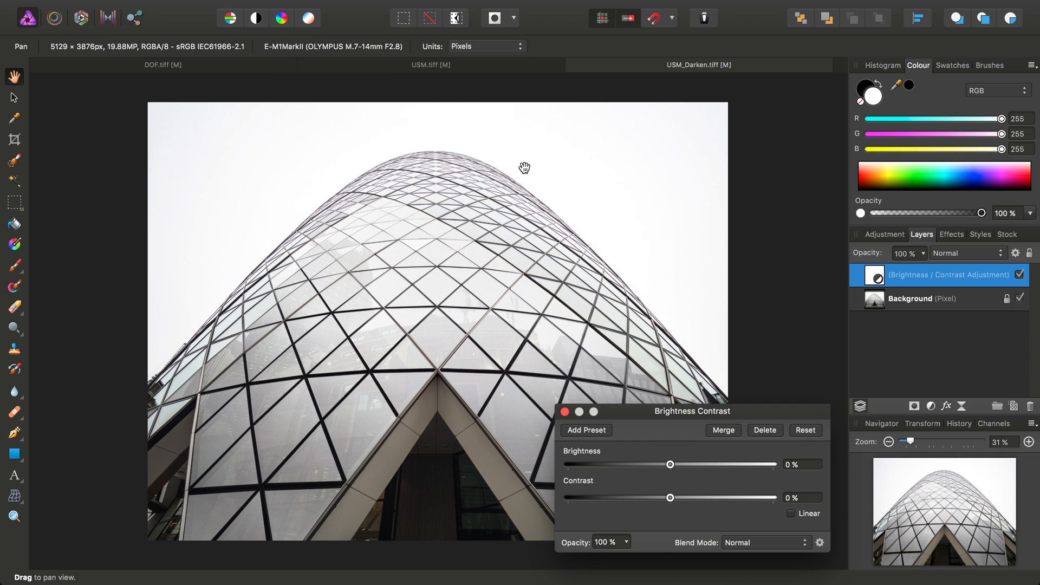
# - Set Contrast to 42% and Brightness to -40% on the new adjustment
pyautogui.moveTo(669, 497); pyautogui.dragTo(714, 497)
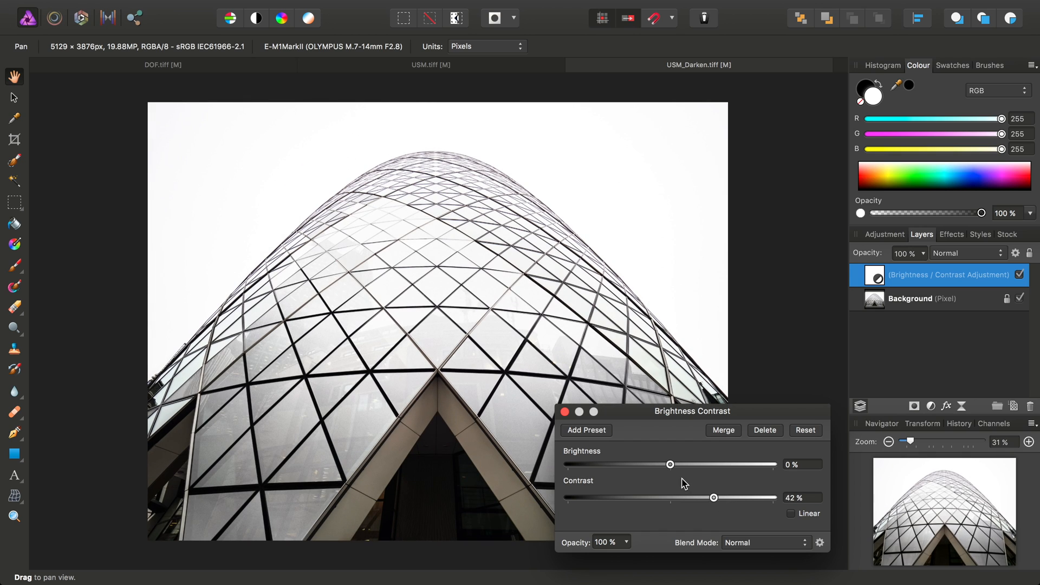
pyautogui.moveTo(670, 464); pyautogui.dragTo(627, 465)
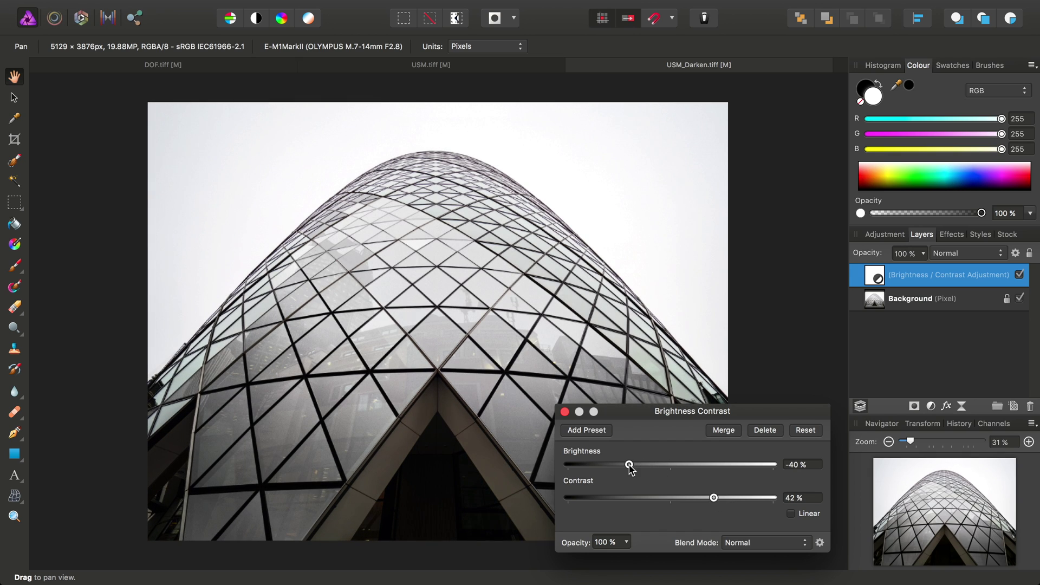
pyautogui.click(565, 411)
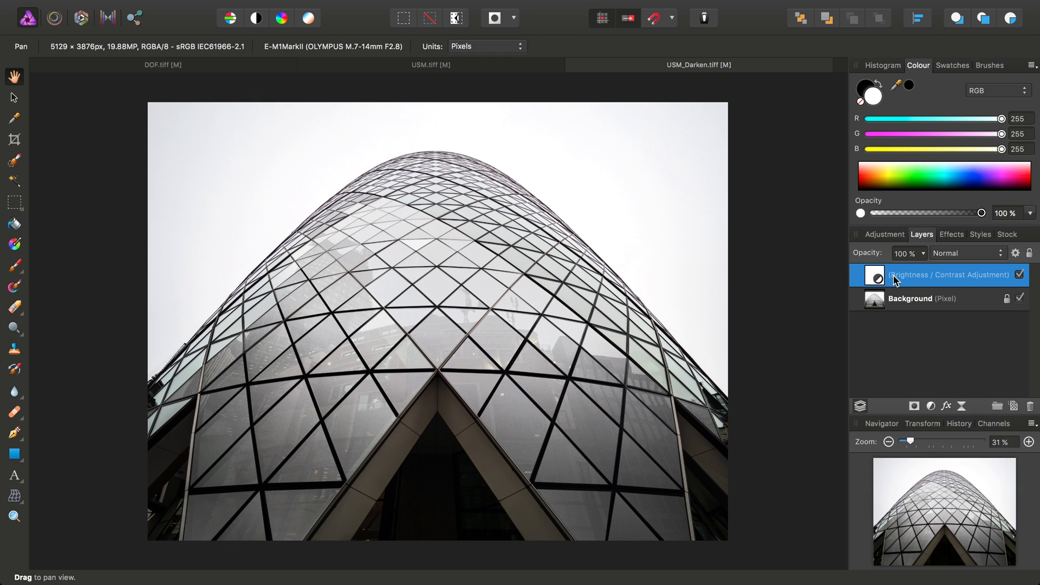
pyautogui.click(289, 8)
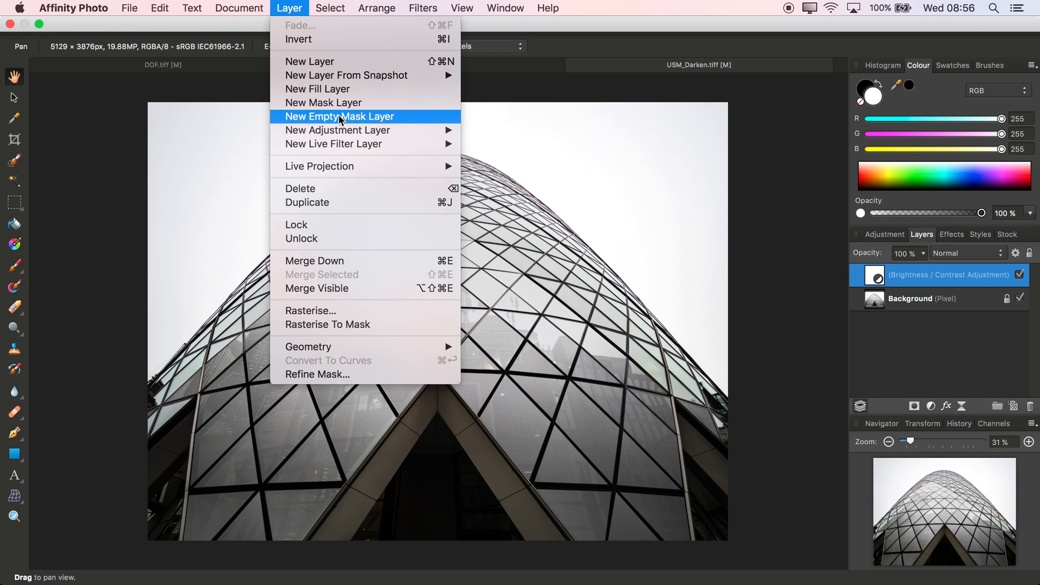
pyautogui.moveTo(334, 144)
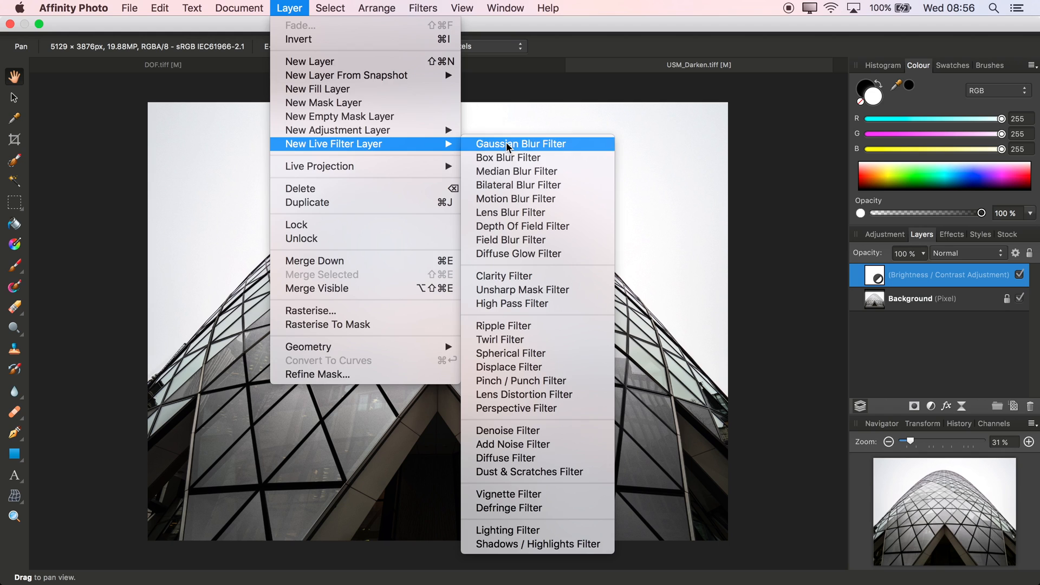
pyautogui.click(508, 146)
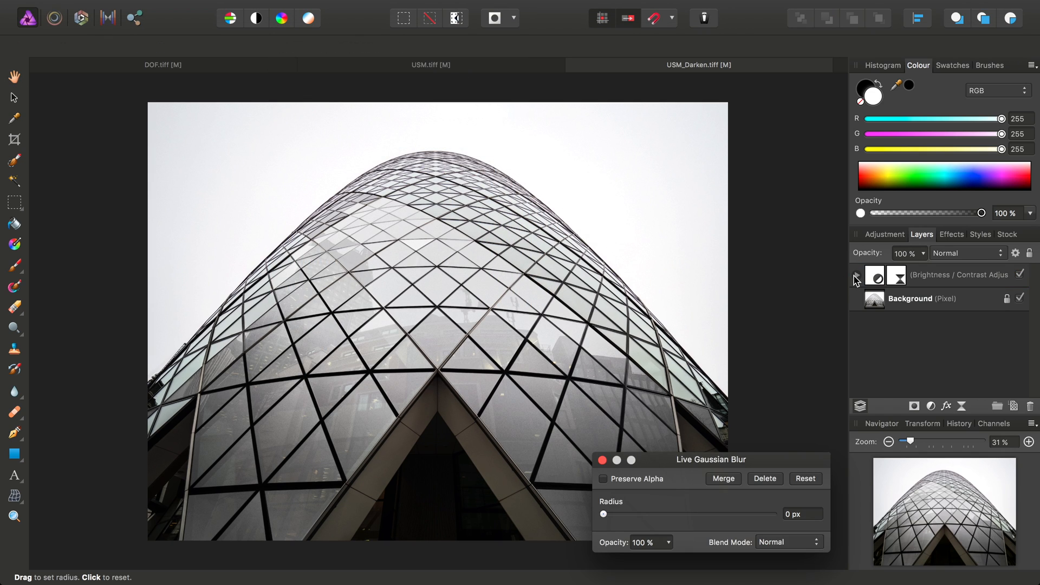
pyautogui.click(855, 276)
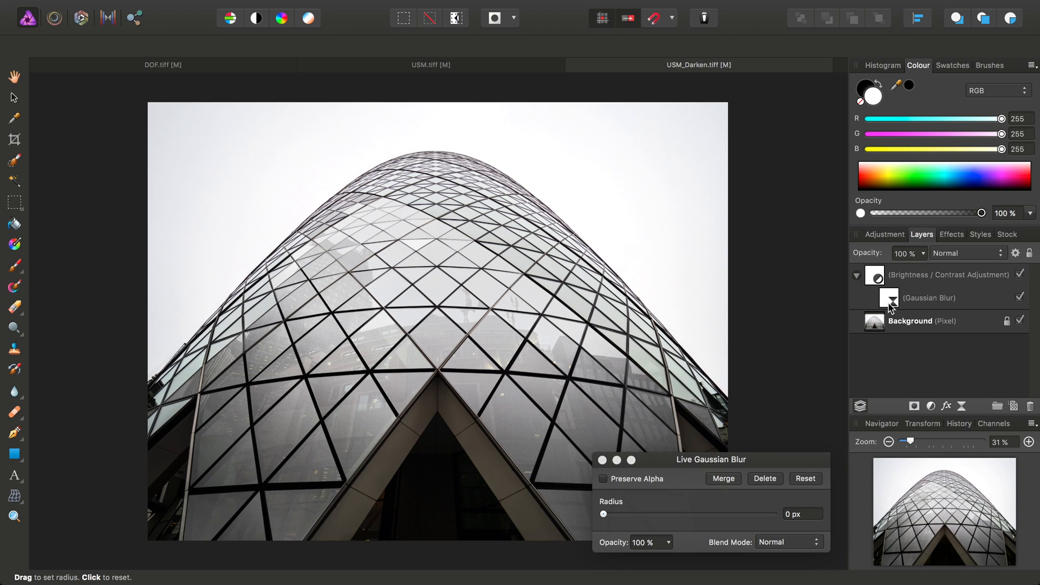
pyautogui.moveTo(891, 303)
pyautogui.mouseDown()
pyautogui.moveTo(869, 272)
pyautogui.moveTo(884, 327)
pyautogui.mouseUp()
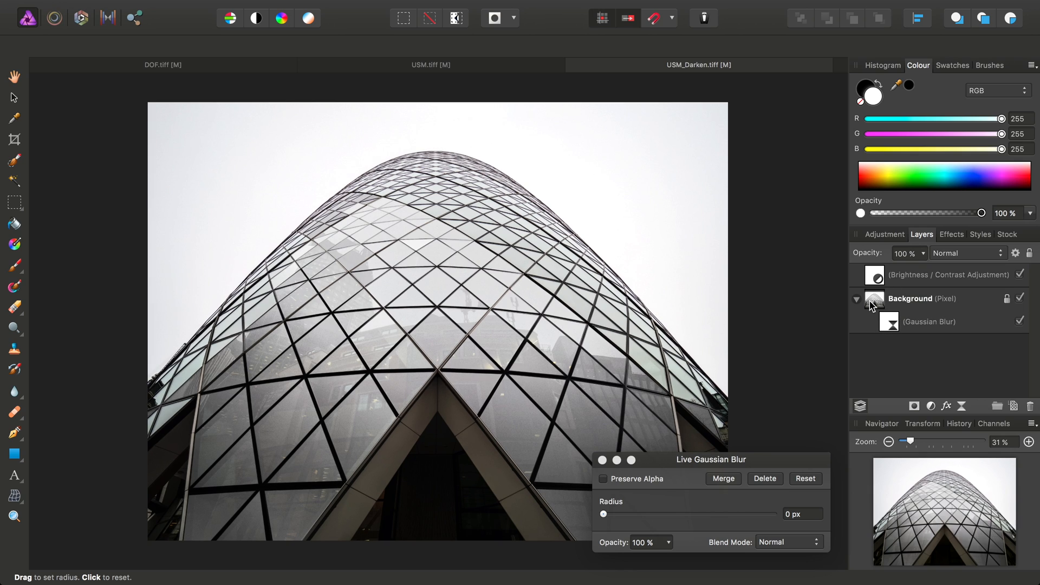
pyautogui.click(891, 325)
pyautogui.rightClick(891, 325)
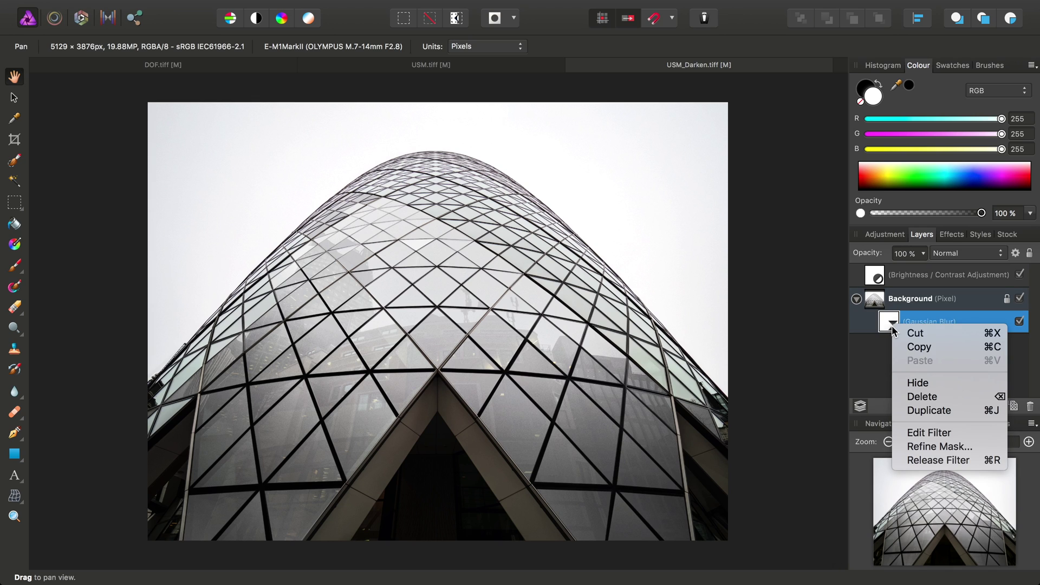
pyautogui.click(924, 397)
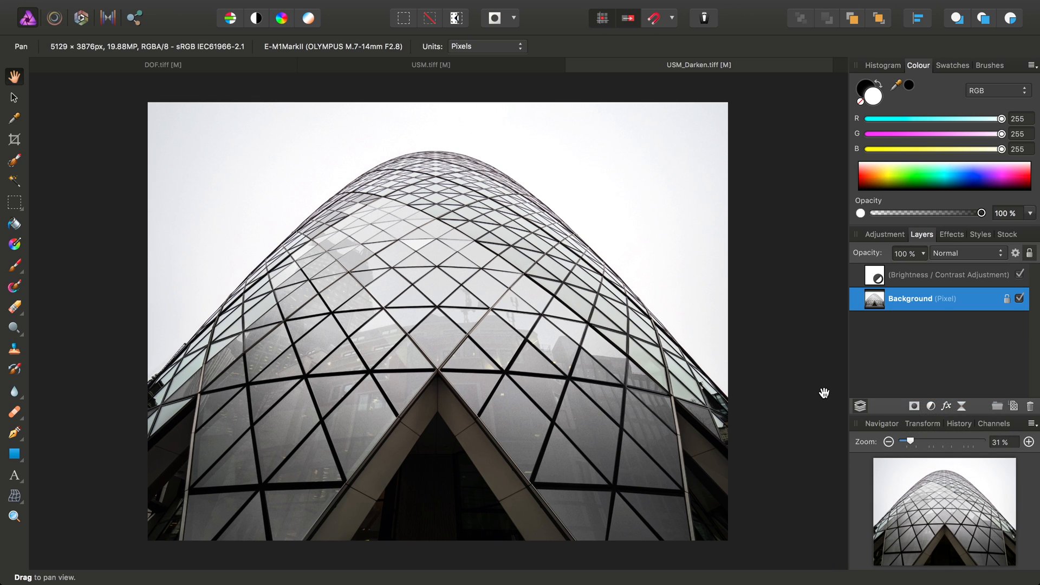
# - In the Assistant, set 'Adding filter layer to selection' to 'Add filter as new layer'
pyautogui.click(704, 18)
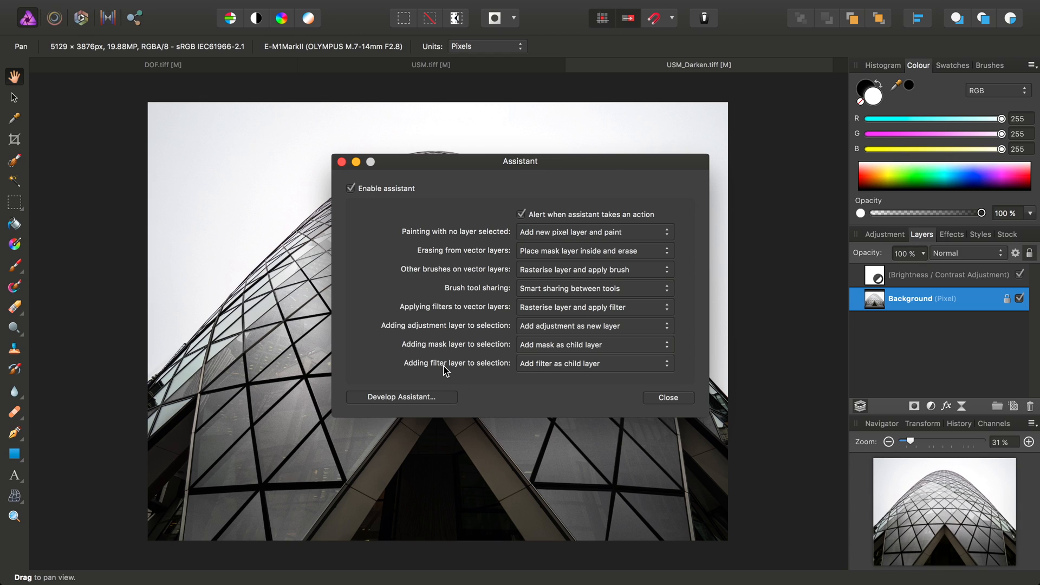
pyautogui.click(605, 364)
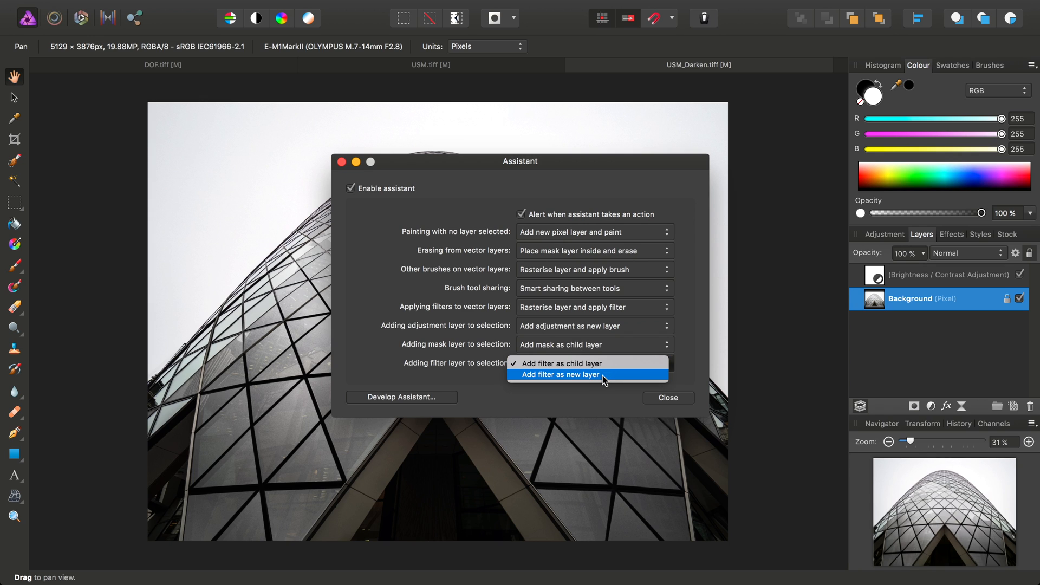
pyautogui.click(603, 376)
pyautogui.click(656, 397)
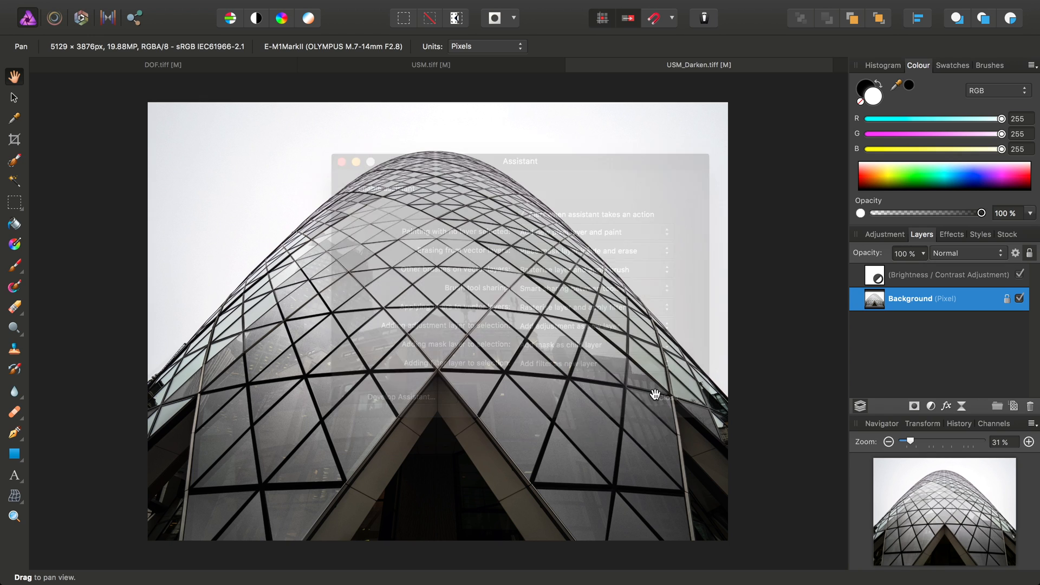
# - Add a live Clarity filter layer at 100 px radius above Background, then hide it
pyautogui.click(290, 8)
pyautogui.moveTo(334, 143)
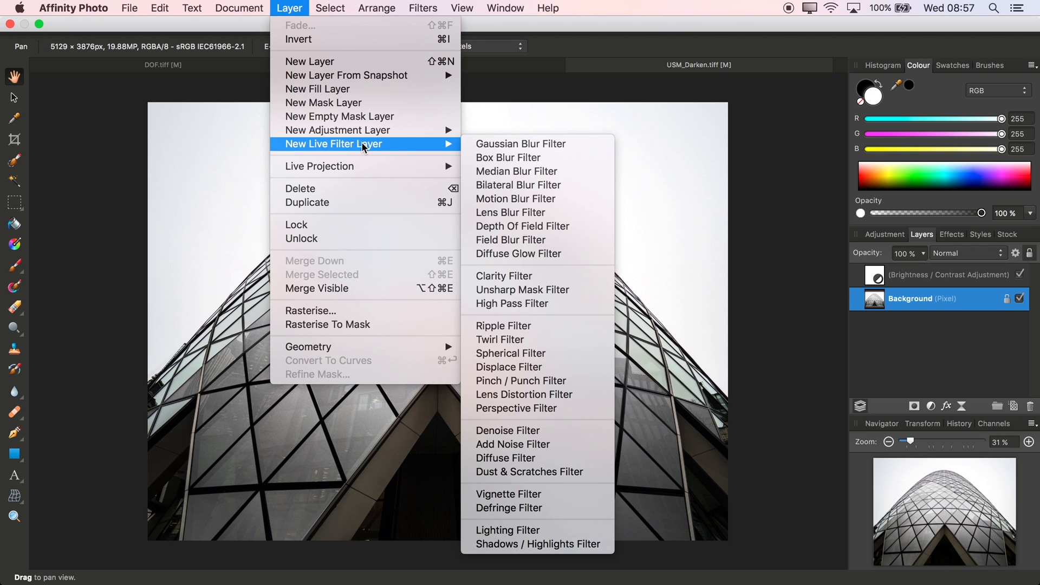
pyautogui.click(523, 276)
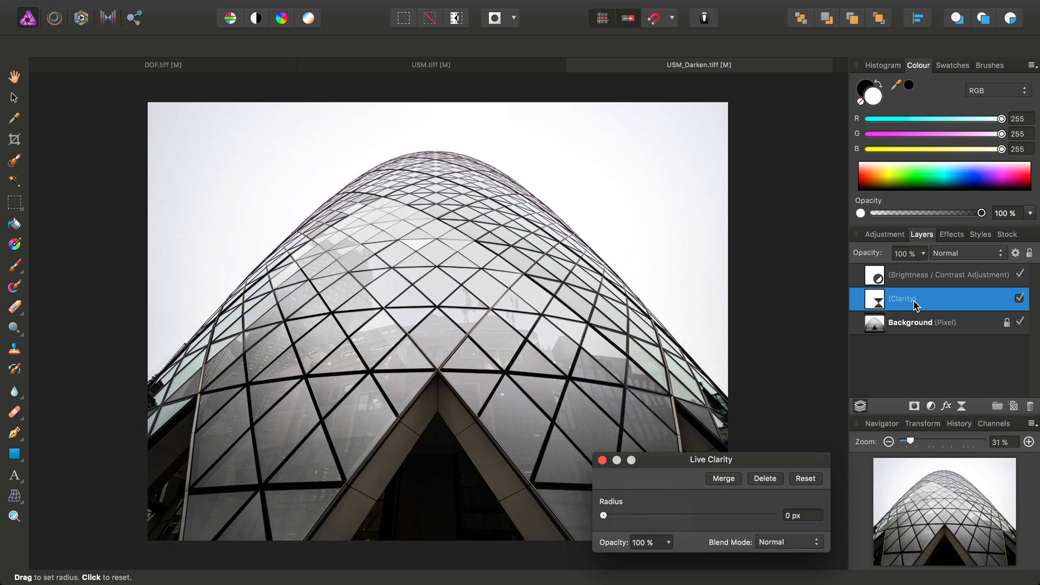
pyautogui.moveTo(602, 516); pyautogui.dragTo(774, 515)
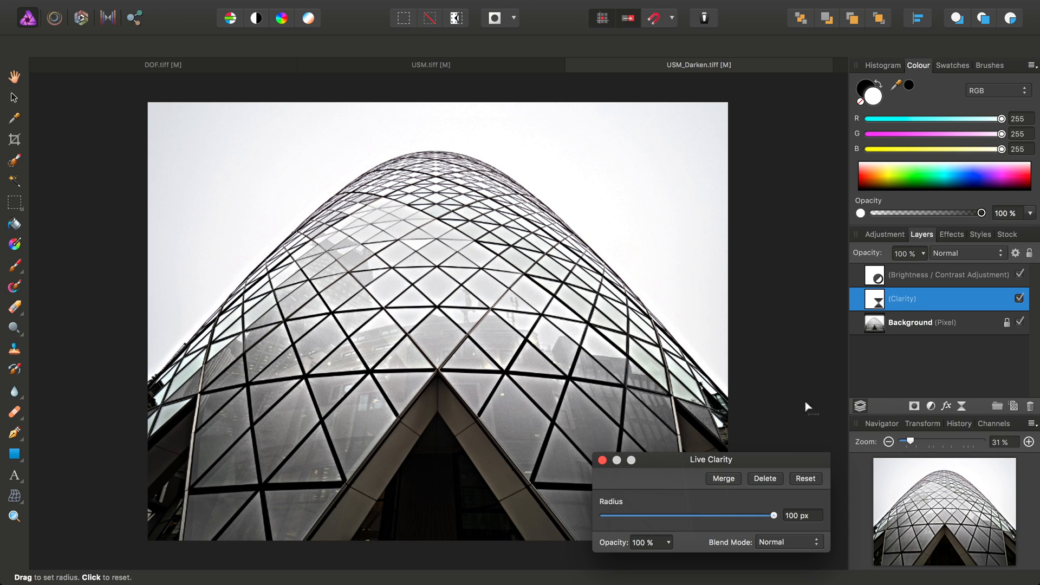
pyautogui.click(1020, 299)
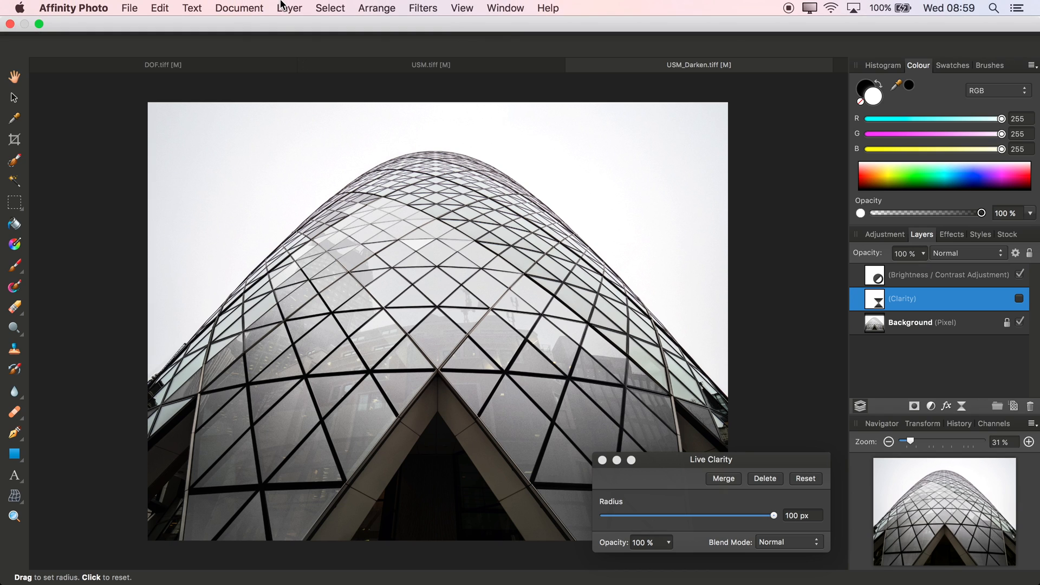
# - Show the Layer menu's New Live Filter Layer submenu
pyautogui.click(285, 8)
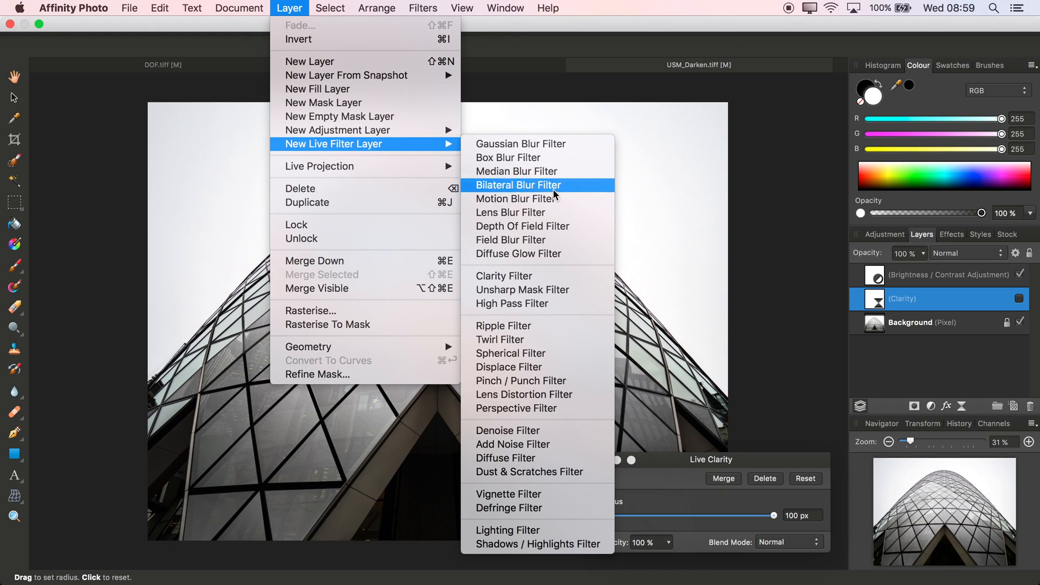